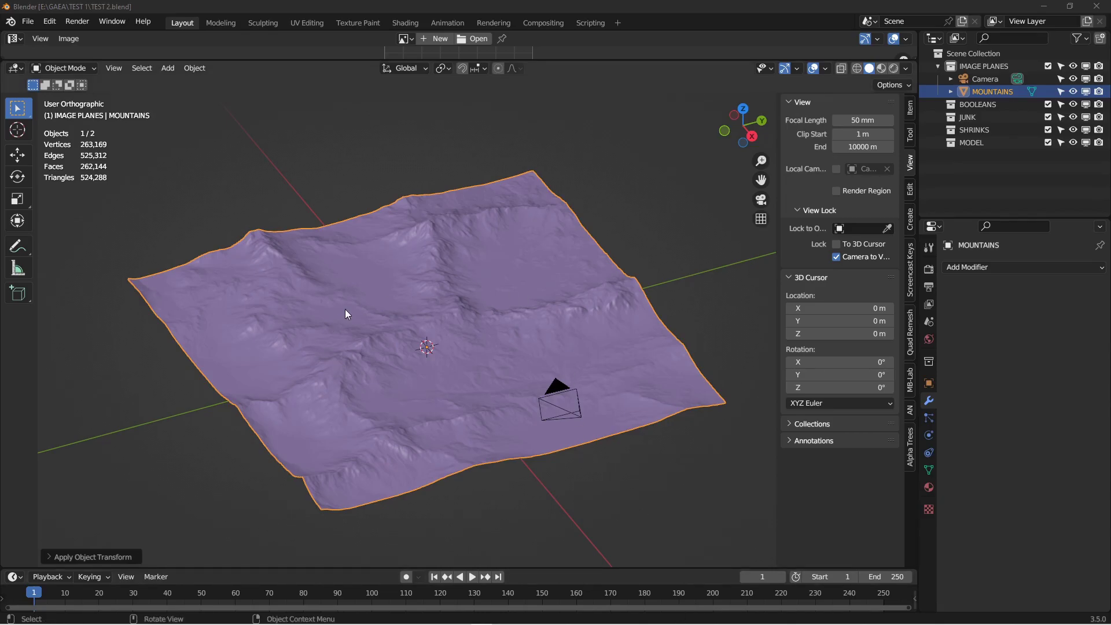
- Deselect the terrain and check the tree mask image for reference
left_click(263, 465)
middle_click_drag(263, 464, 337, 435)
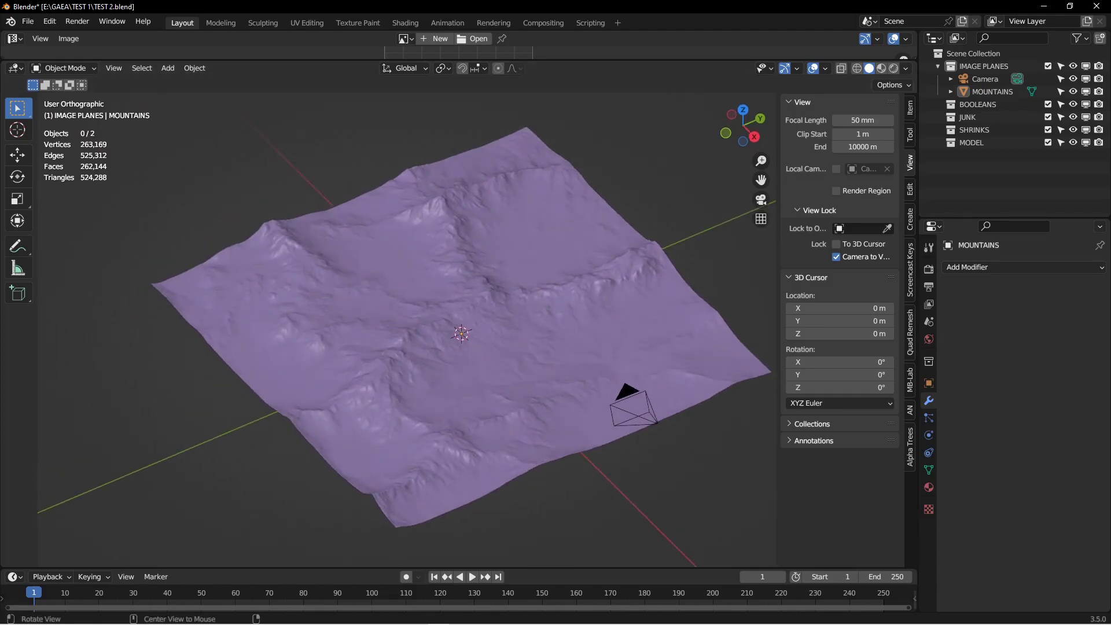
key("alt+Tab")
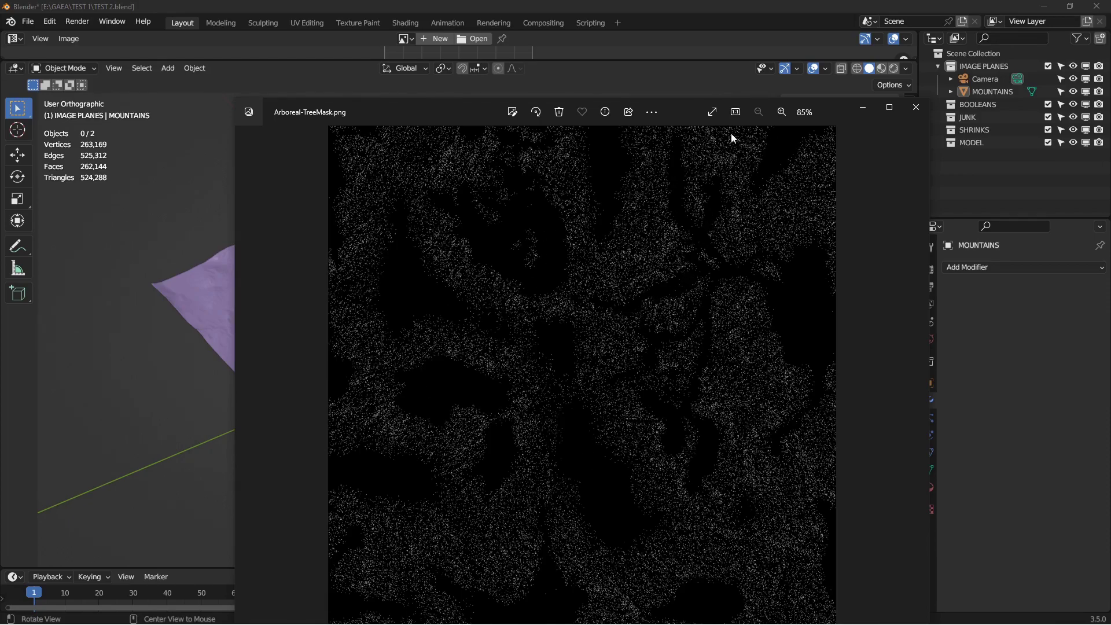
key("alt+F4")
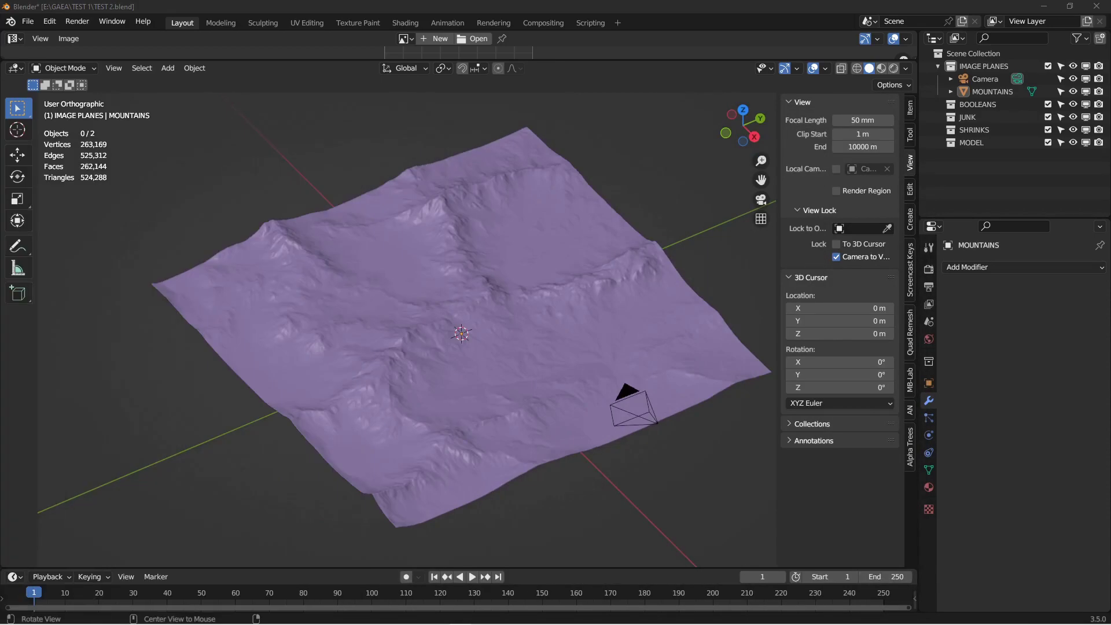
- Show the Alpha Trees sidebar tab and the terrain's Object Data properties
left_click(910, 452)
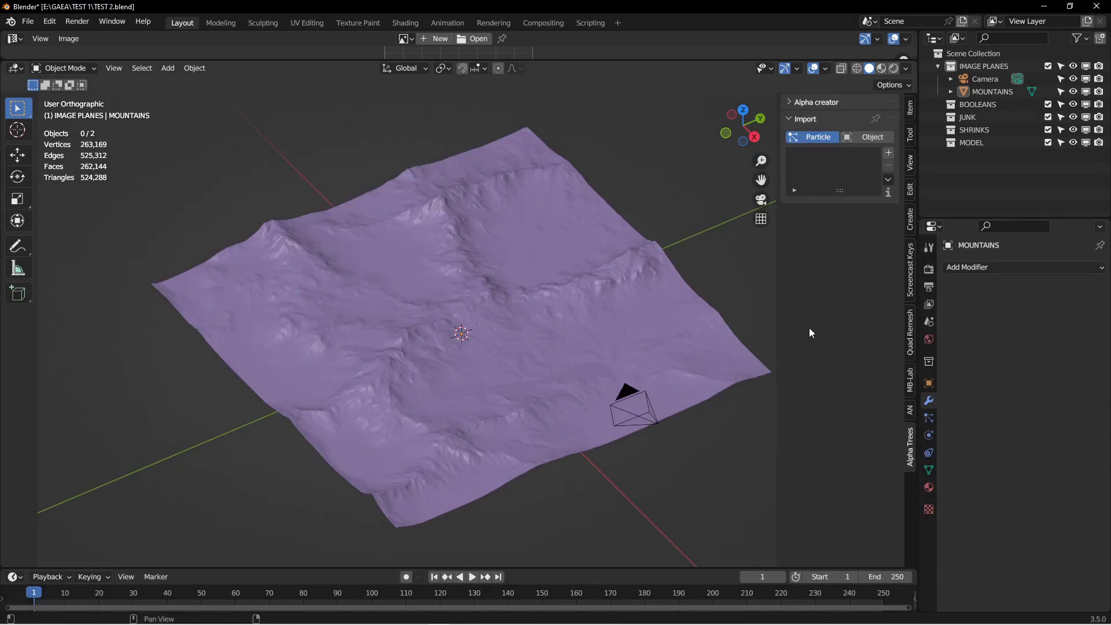
left_click(929, 469)
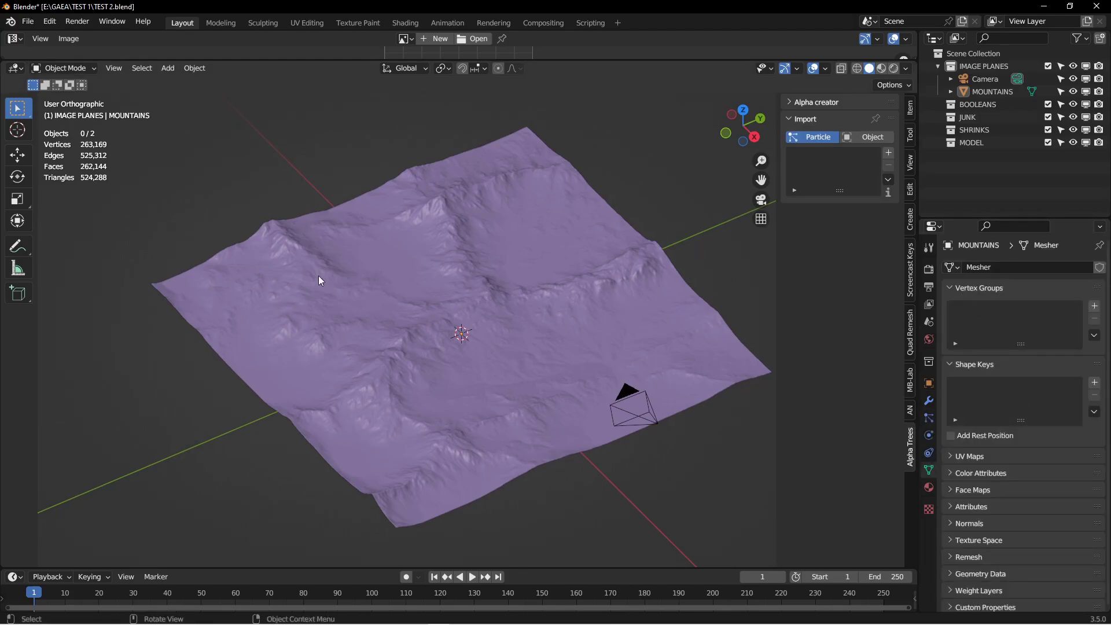
mouse_move(437, 364)
middle_mouse_down()
mouse_move(405, 382)
mouse_move(426, 388)
mouse_move(420, 379)
middle_mouse_up()
left_click_drag(0, 112, 0, 111)
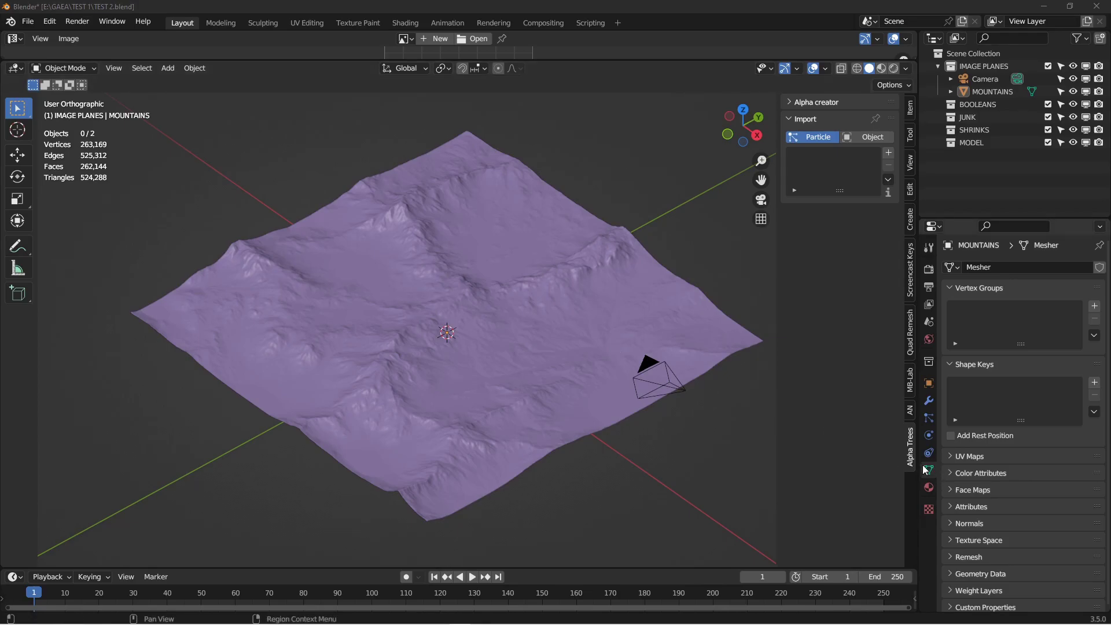
- Select MOUNTAINS and add two vertex groups named 0 and 1
left_click(592, 378)
middle_click_drag(593, 378, 582, 328, "shift")
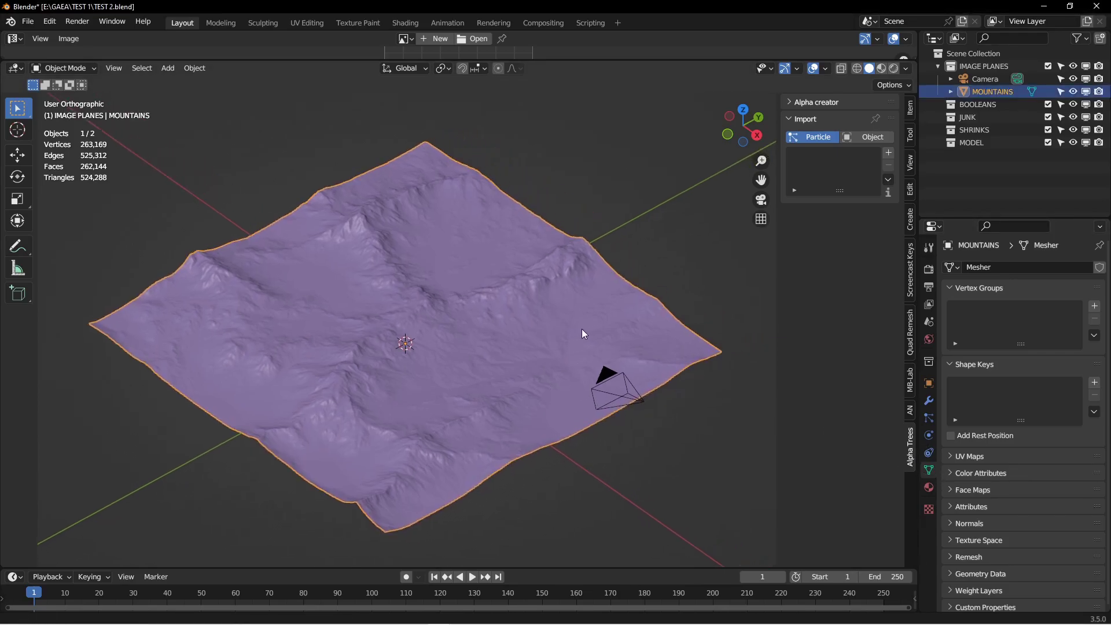
key("alt+a")
left_click(582, 329)
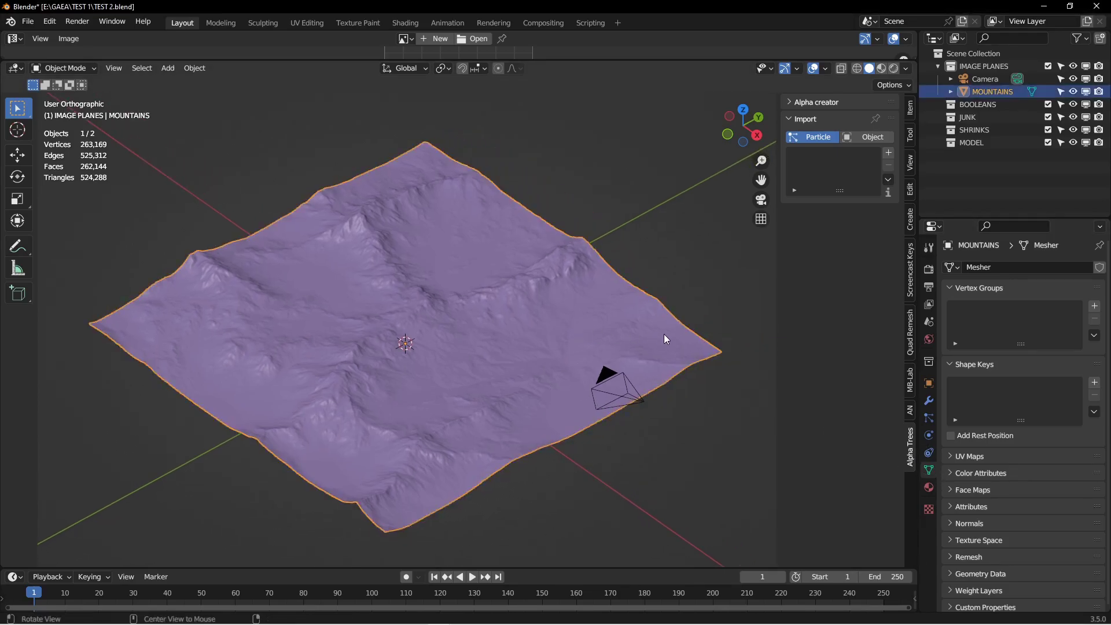
left_click(1096, 309)
left_click(1095, 309)
double_click(974, 310)
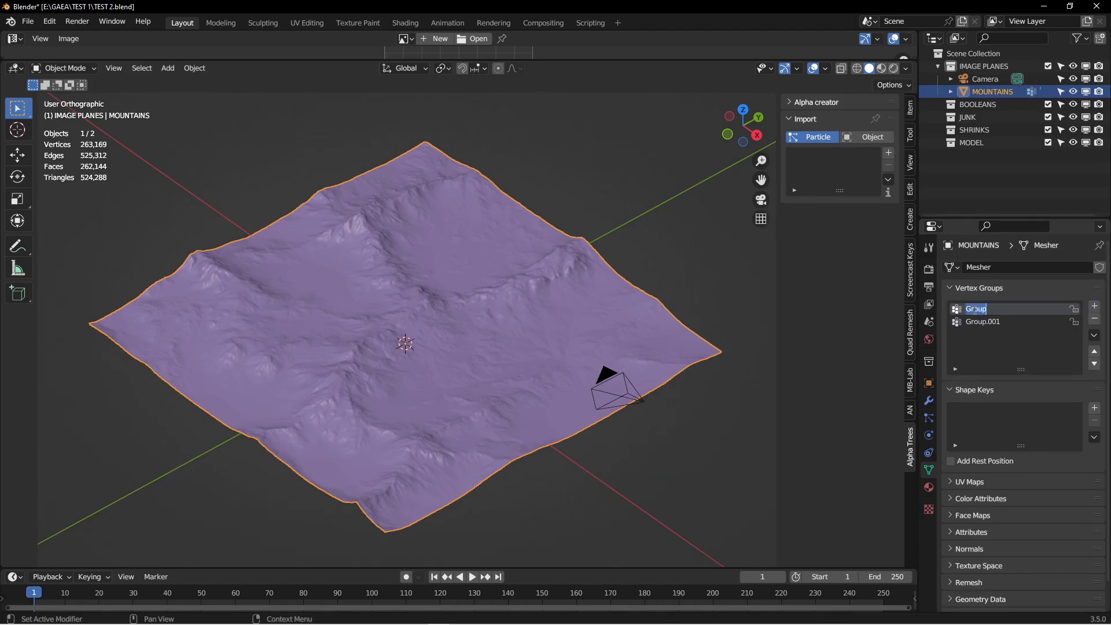
type("0")
double_click(974, 321)
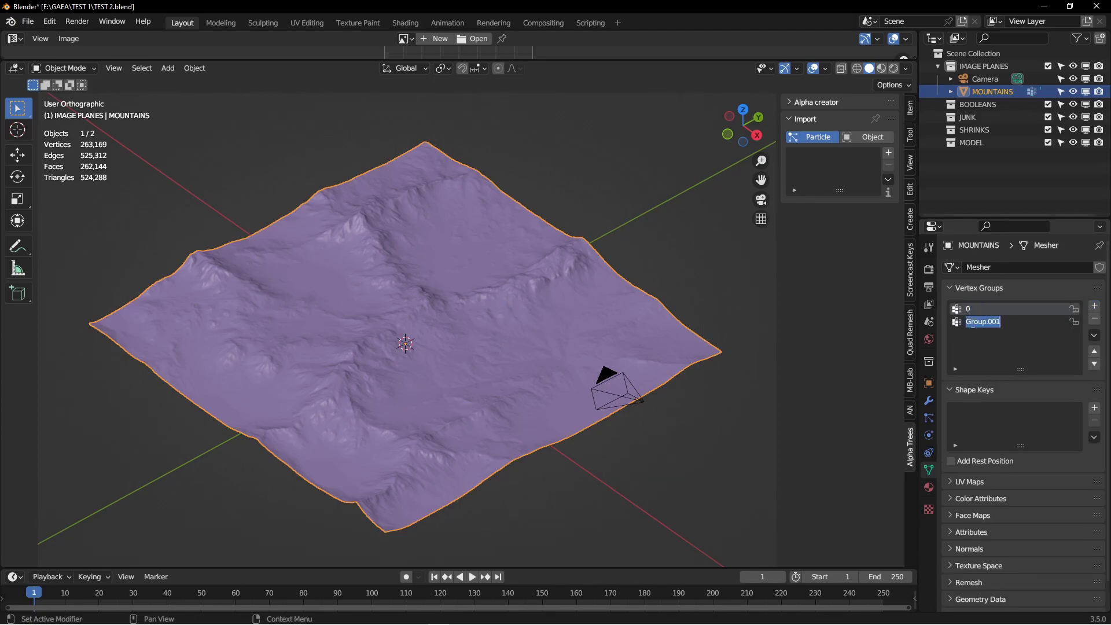
type("1")
key("Return")
- Switch the terrain into Edit Mode and back to Object Mode
middle_click_drag(662, 323, 685, 364, "shift")
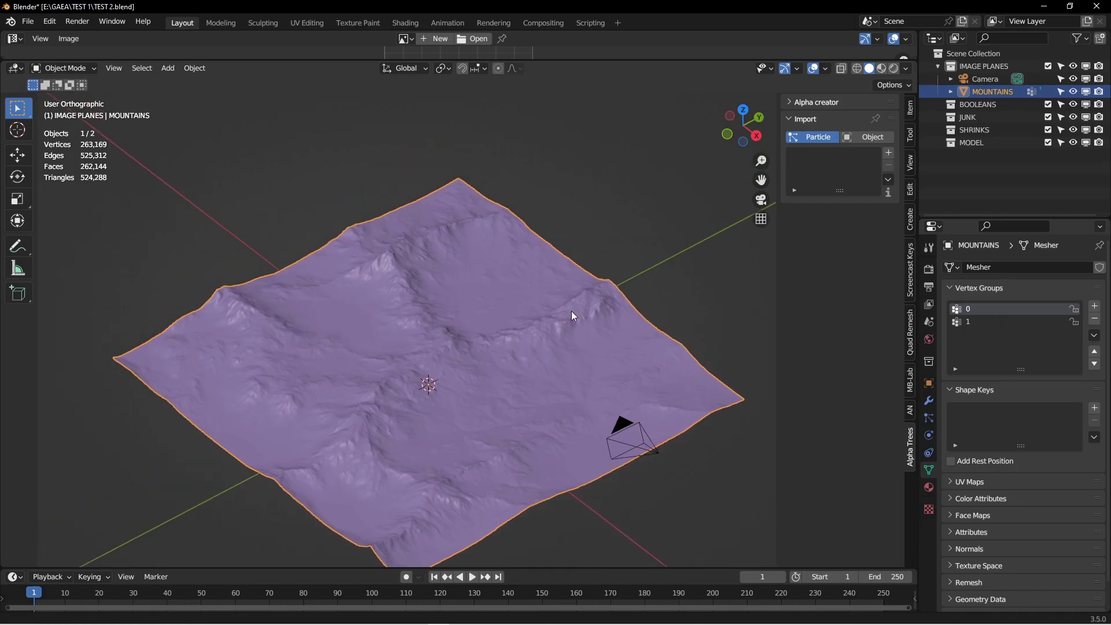
left_click_drag(696, 58, 696, 206)
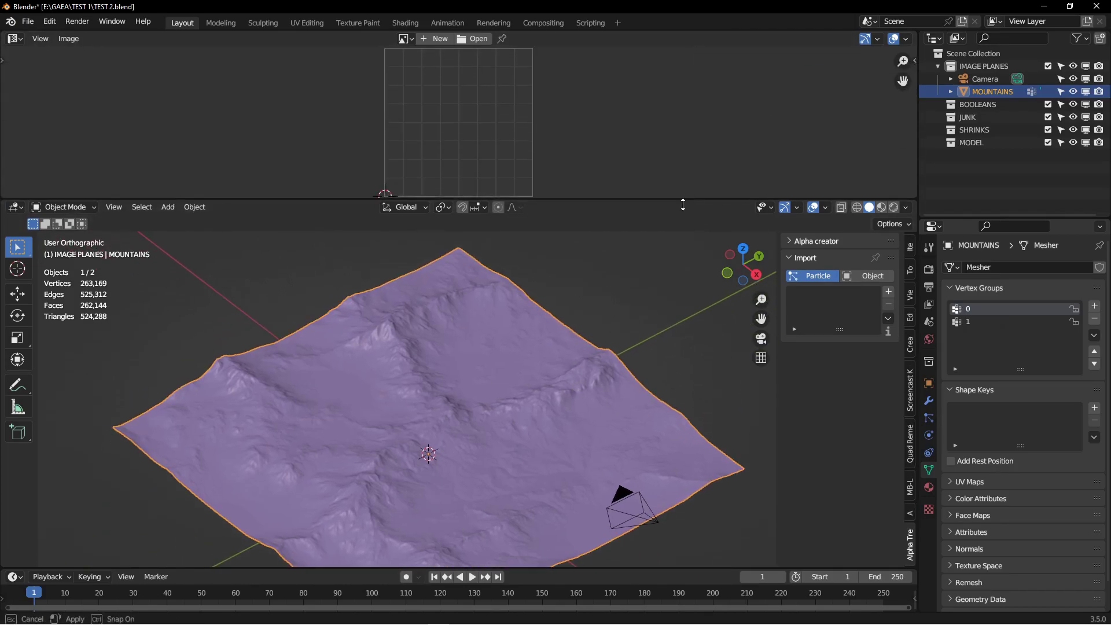
key("ctrl+Tab")
key("ctrl+Tab")
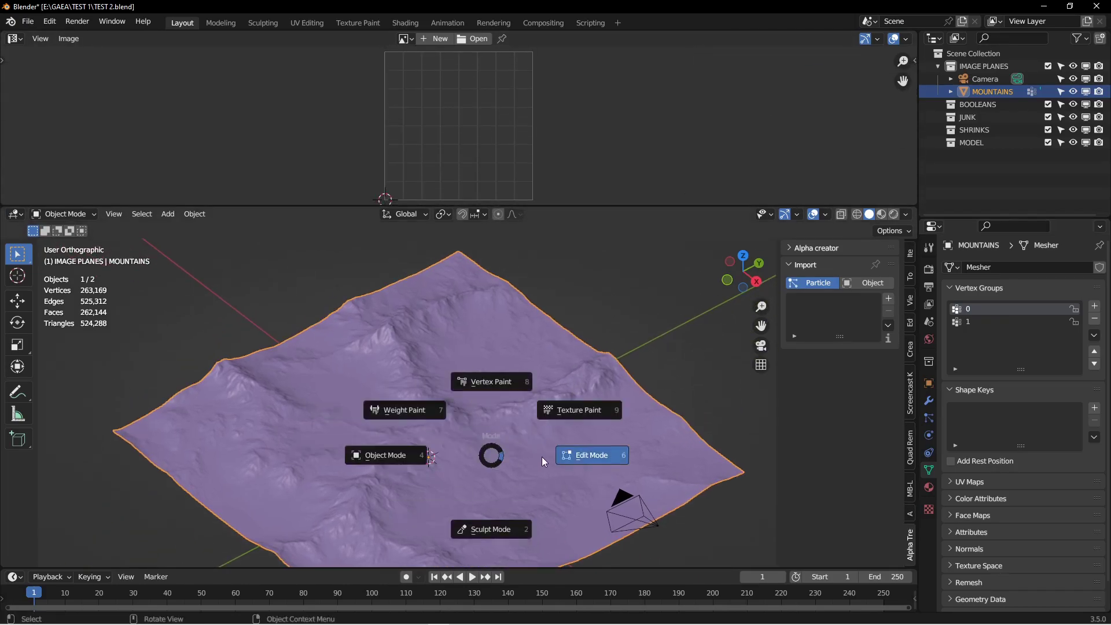
left_click(542, 458)
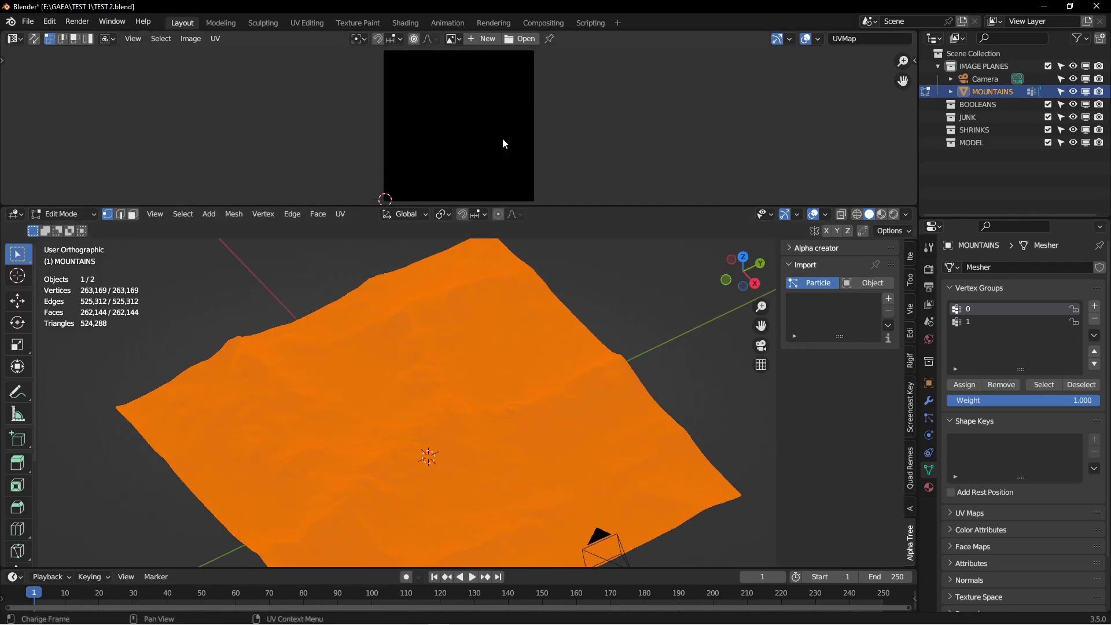
left_click_drag(562, 206, 561, 84)
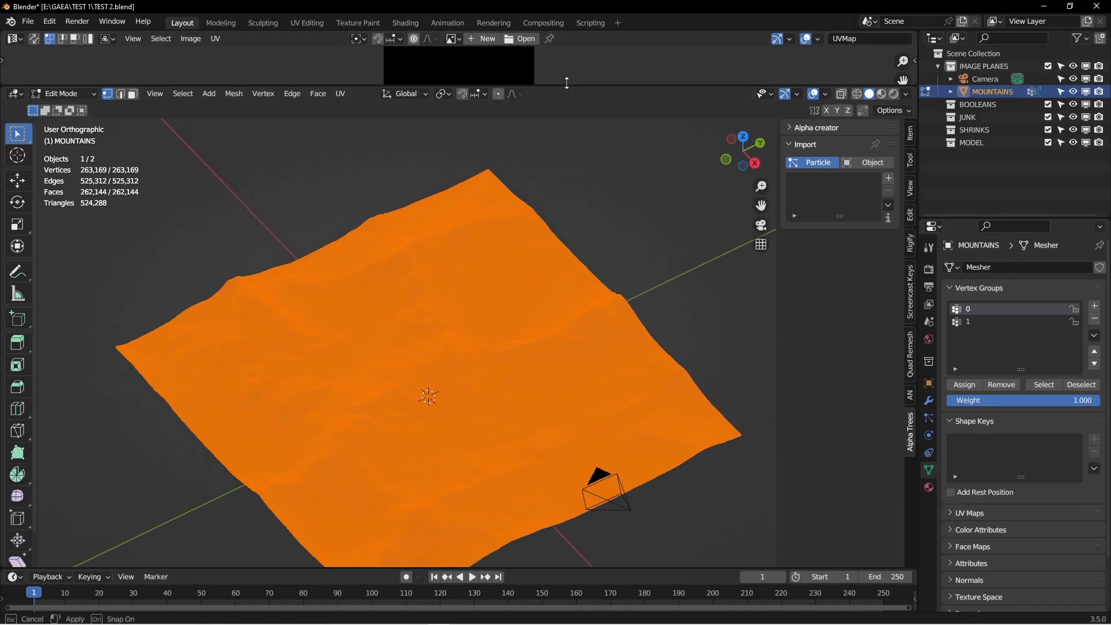
key("ctrl+Tab")
left_click(496, 347)
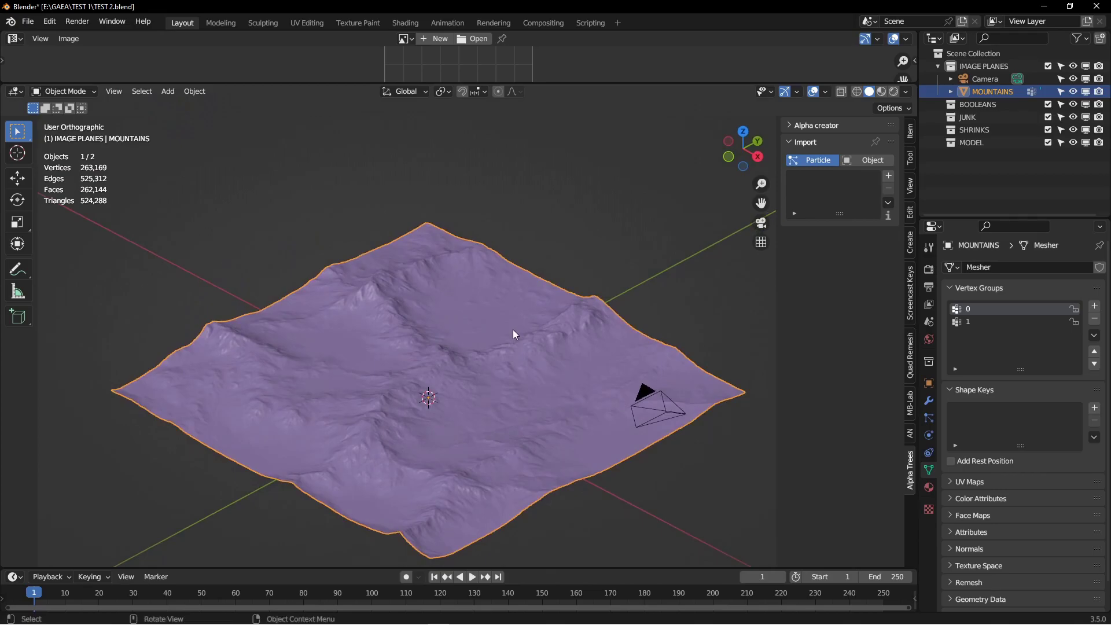
- In Edit Mode, assign all vertices to group 0 at weight 0.000
key("ctrl+Tab")
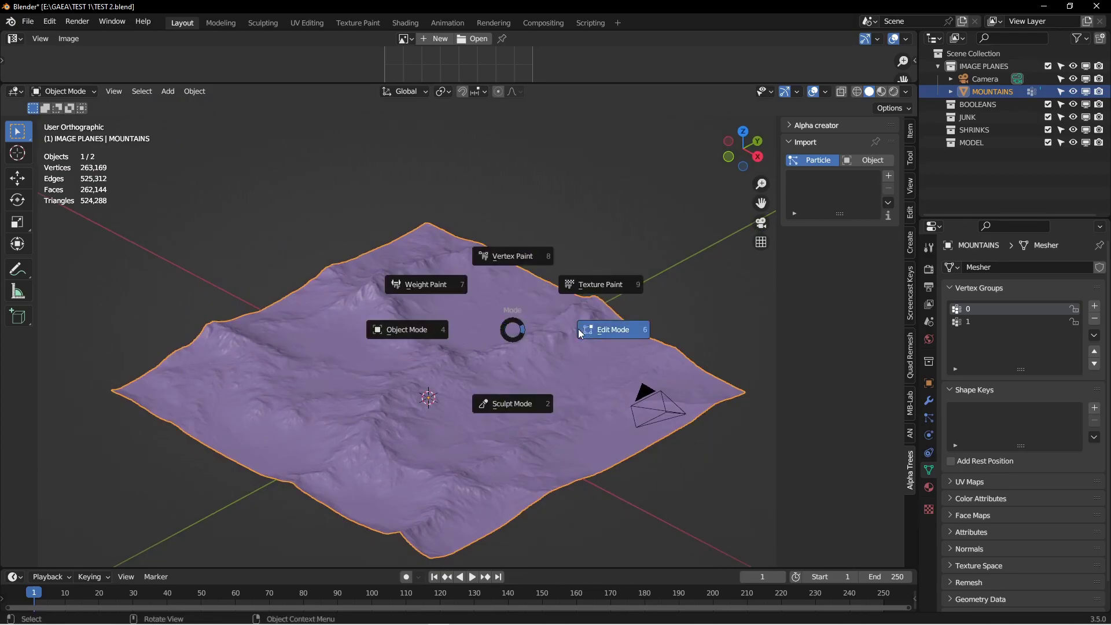
left_click(554, 361)
middle_click_drag(553, 362, 555, 360)
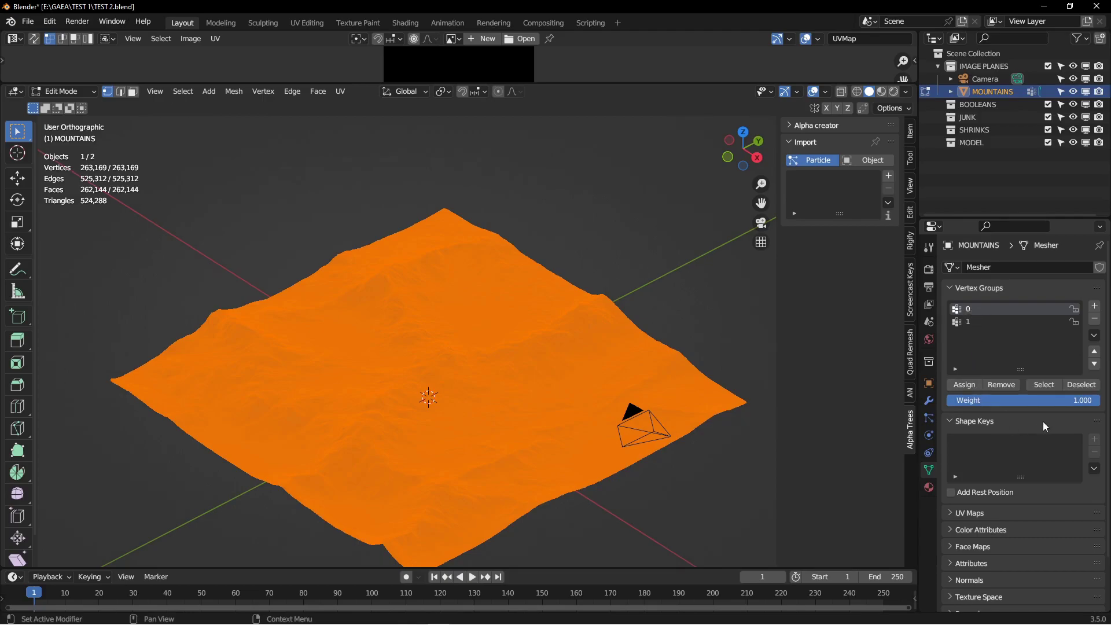
left_click_drag(1079, 399, 949, 400)
left_click(965, 384)
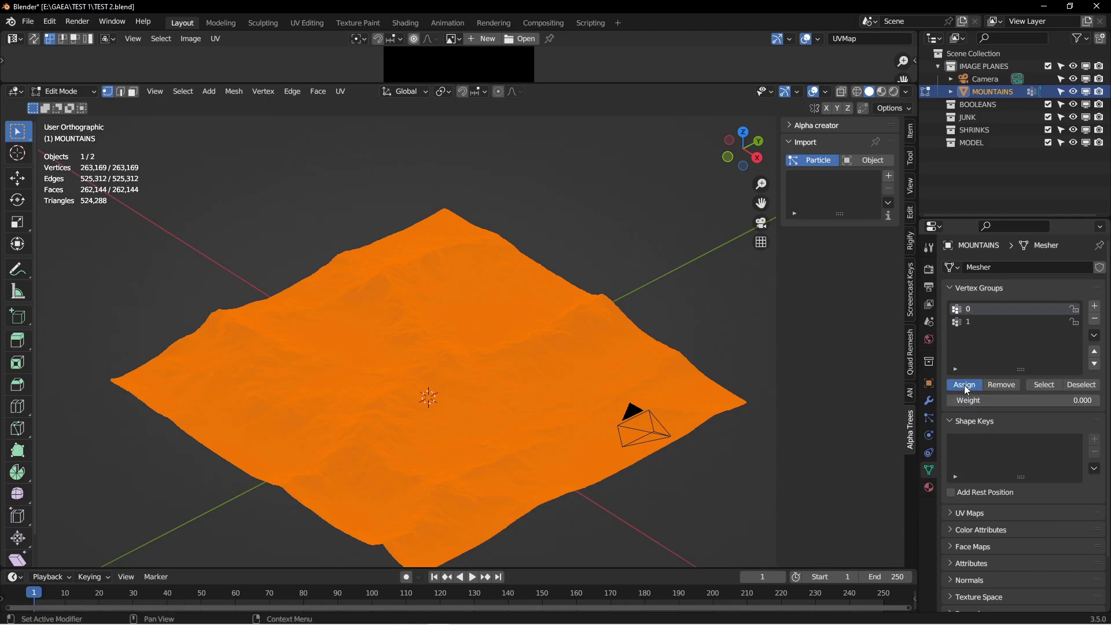
- Assign all vertices to group 1 at weight 1.000
left_click(968, 324)
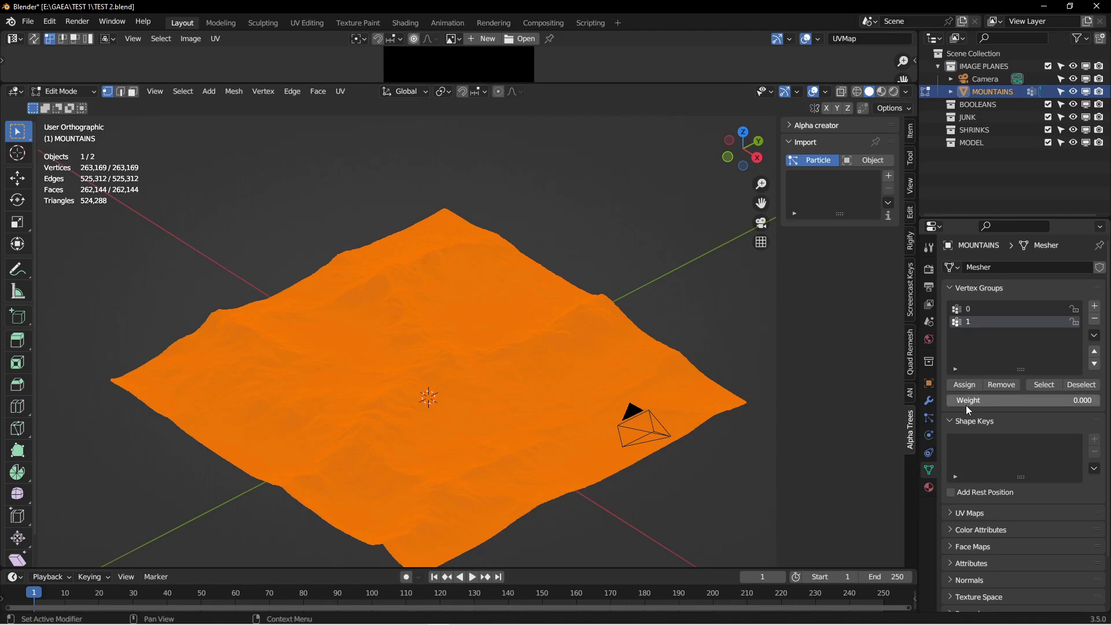
left_click_drag(963, 400, 1099, 400)
left_click(964, 386)
- Switch to Weight Paint mode and display group 0's weights
key("ctrl+Tab")
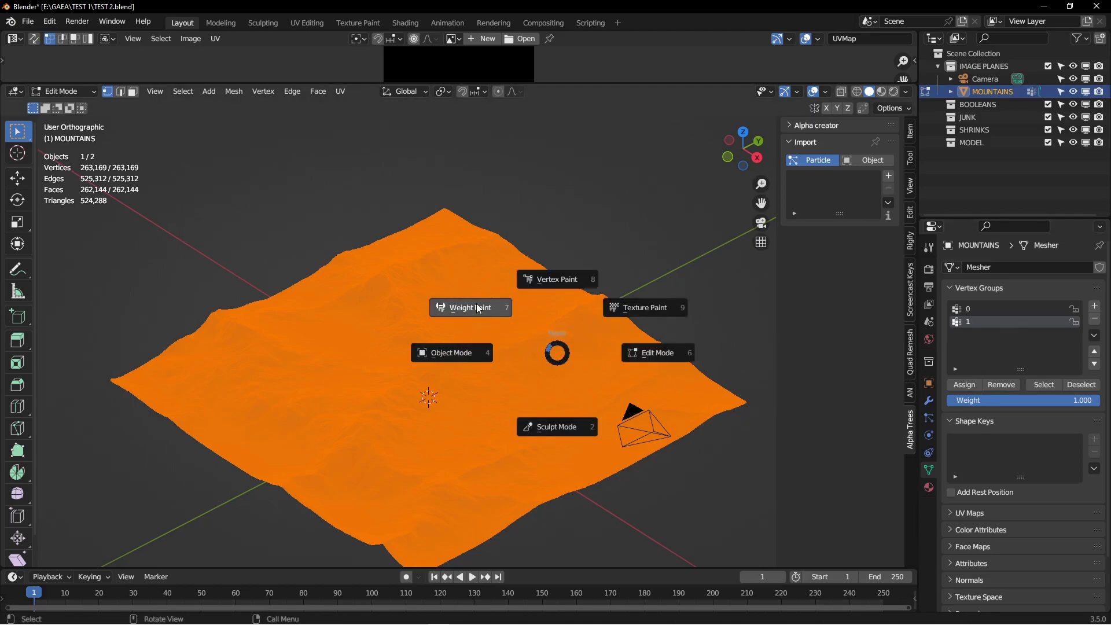
left_click(483, 308)
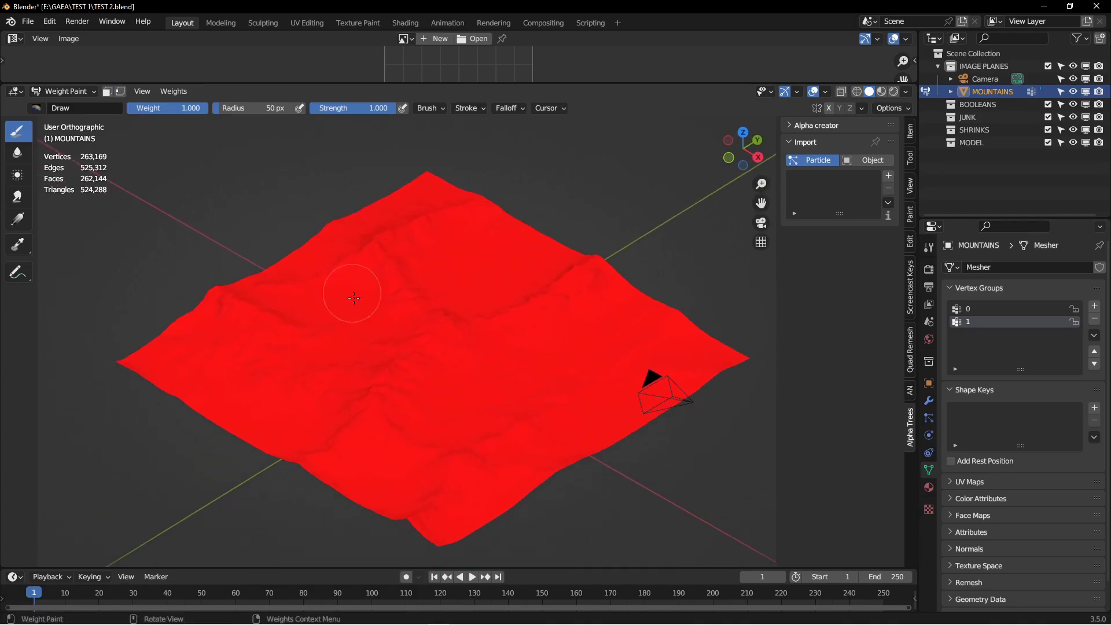
left_click(993, 309)
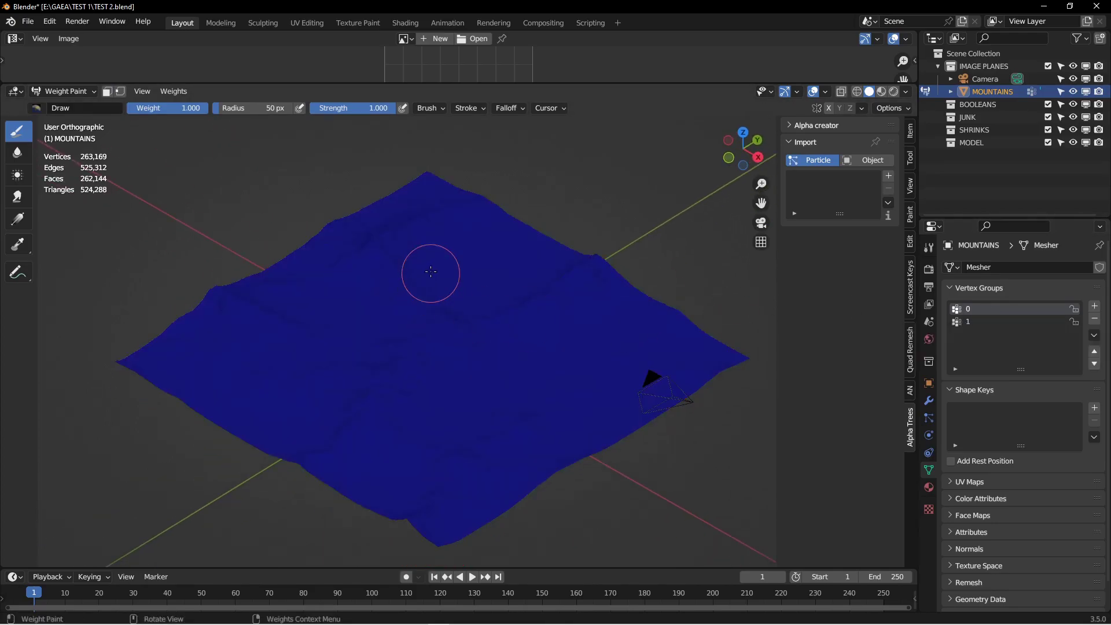
middle_click_drag(449, 332, 503, 356)
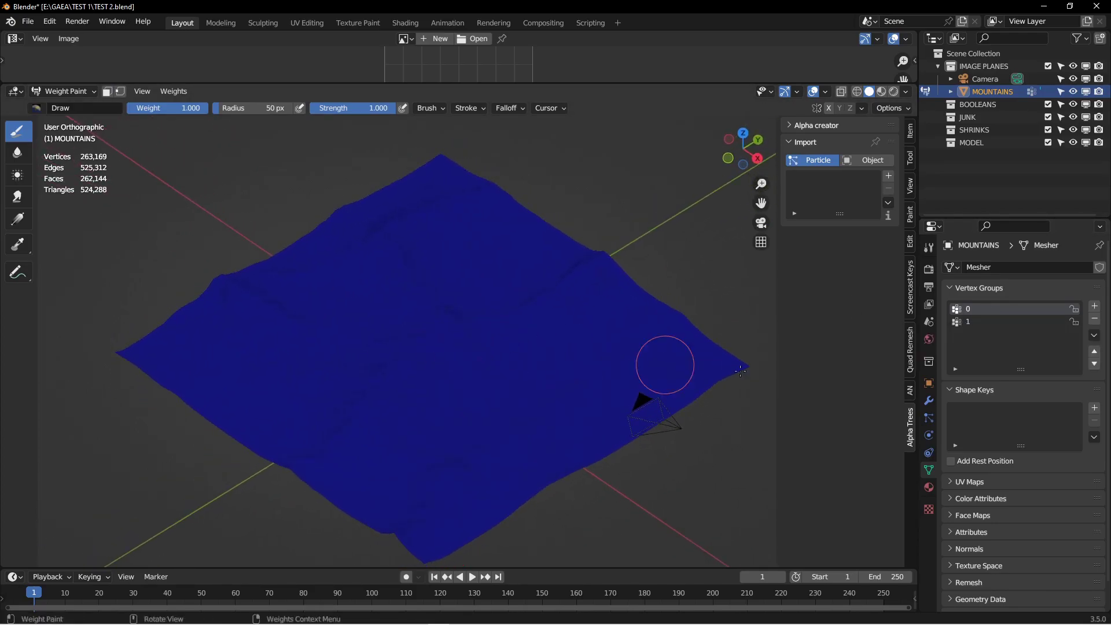
- Add a Vertex Weight Mix modifier to the terrain
left_click(930, 402)
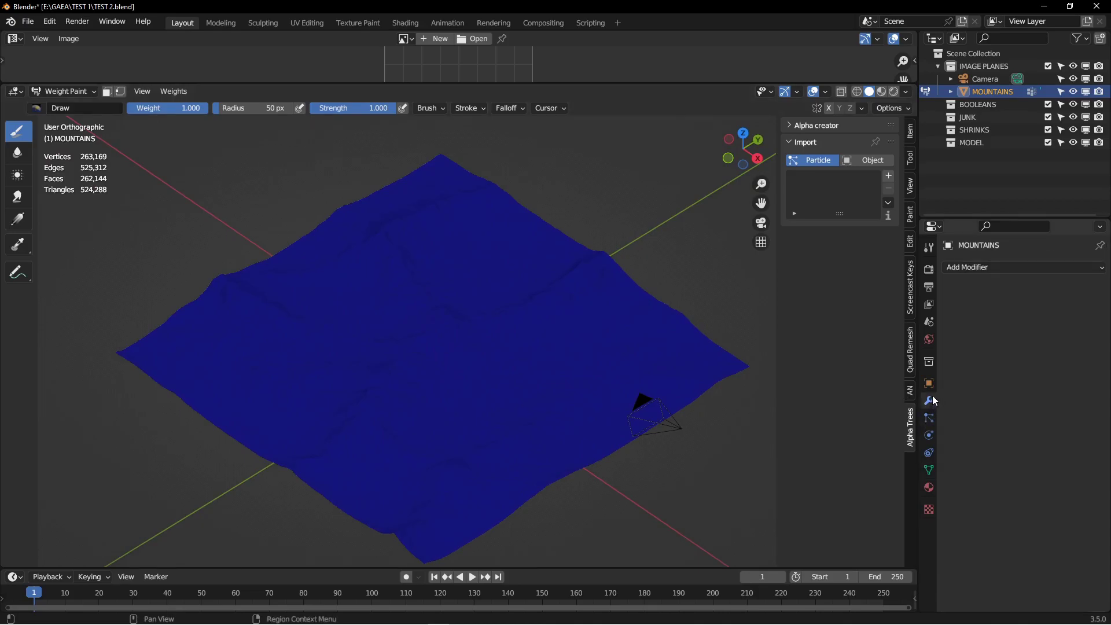
left_click(983, 268)
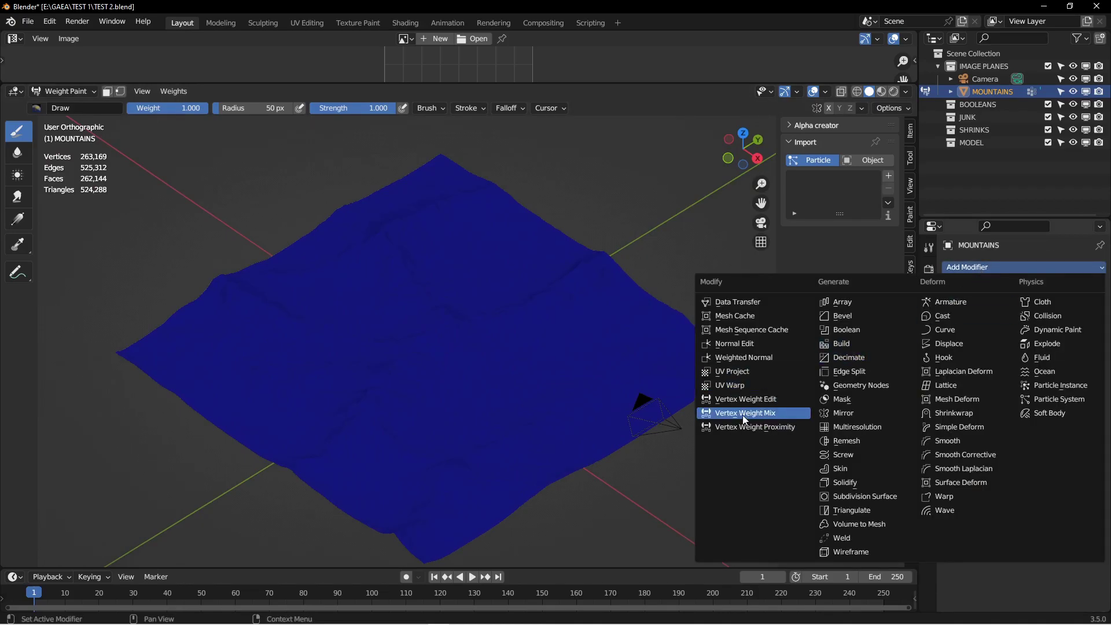
left_click(760, 414)
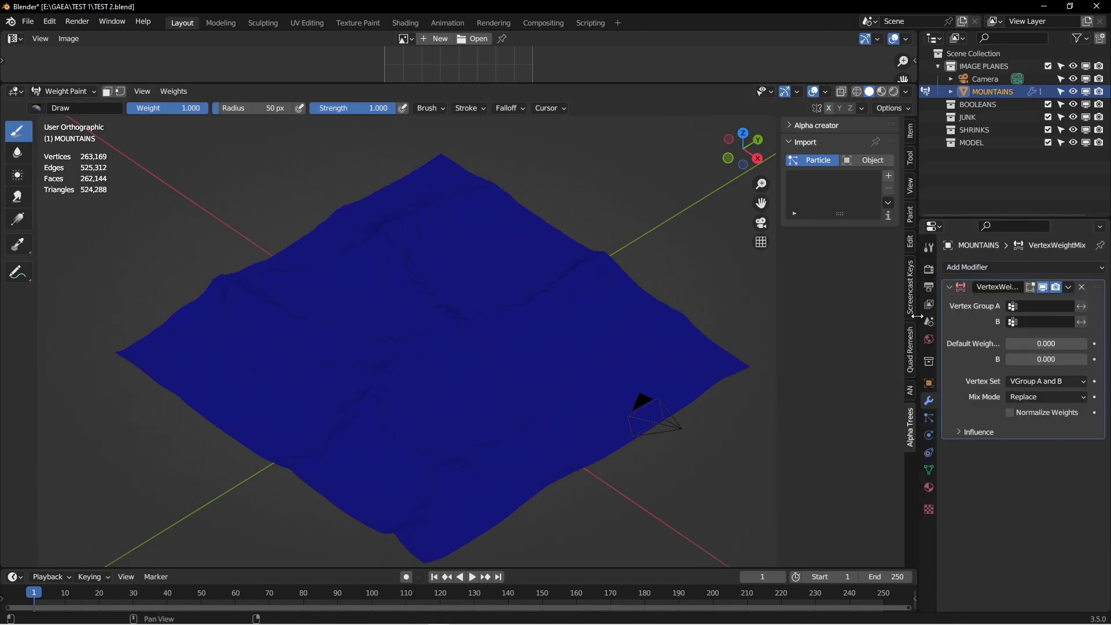
- Set Vertex Group A to 0, B to 1, and Default Weight B to 1.000
left_click_drag(917, 316, 857, 316)
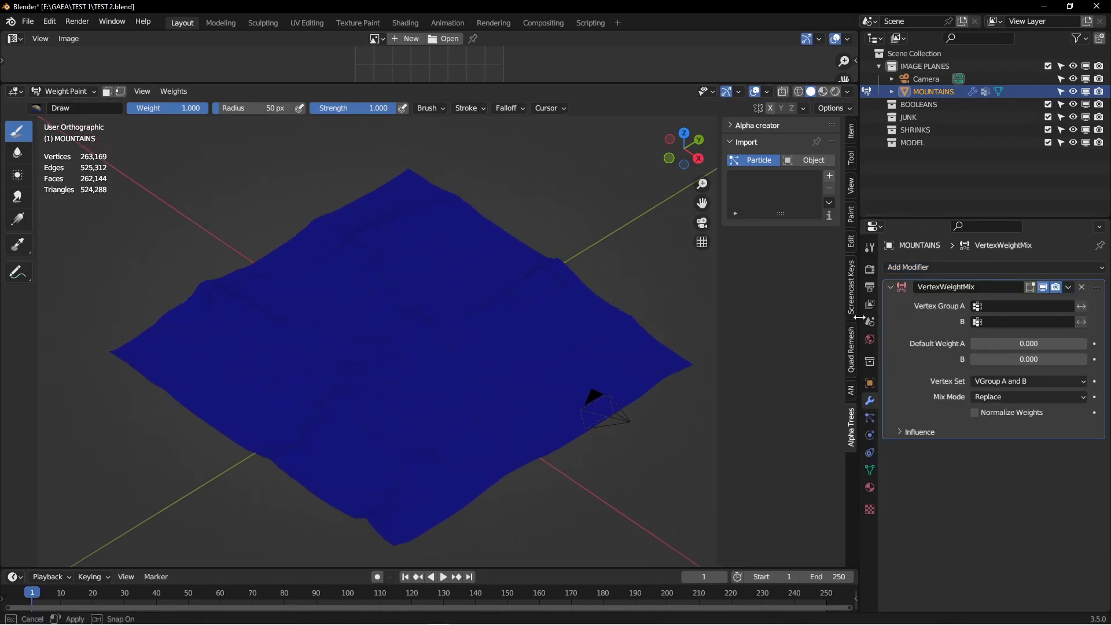
left_click(1013, 306)
left_click(998, 325)
left_click(995, 322)
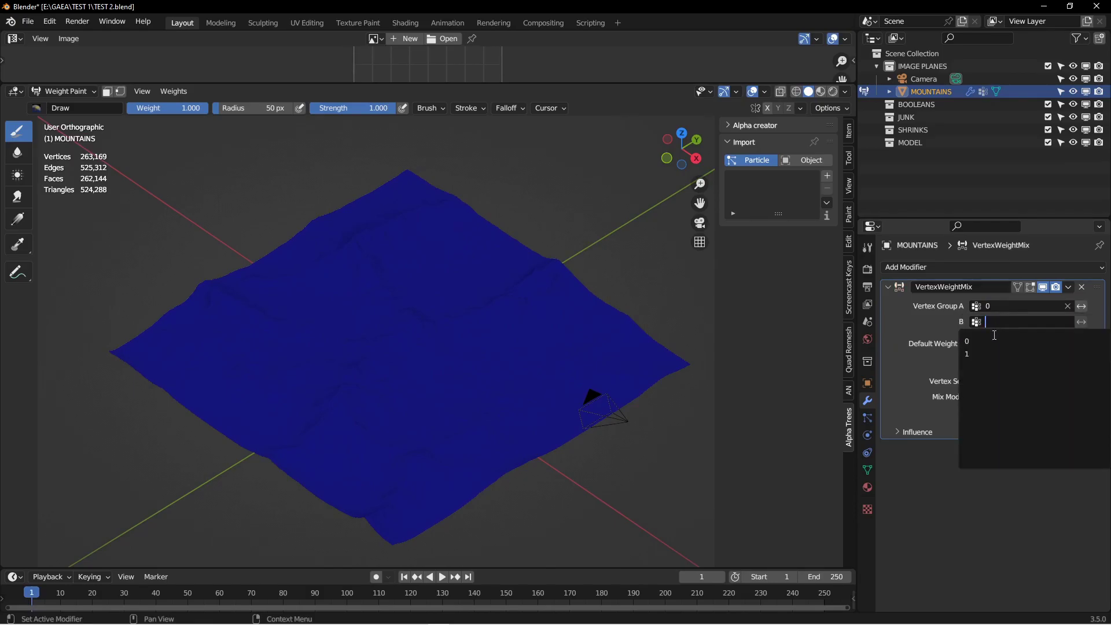
left_click(984, 354)
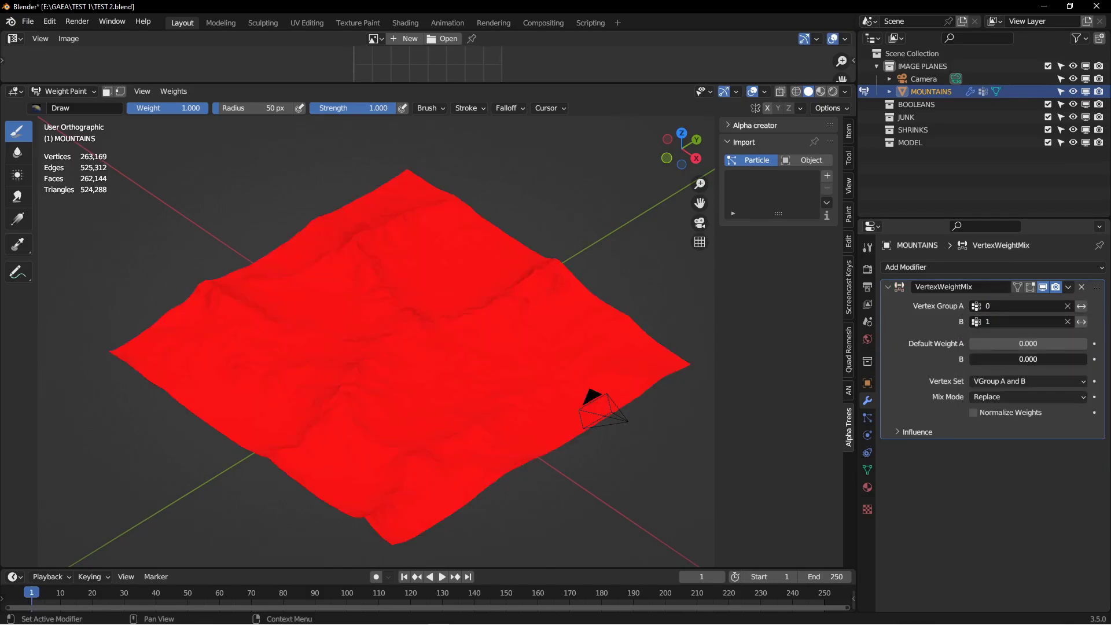
left_click_drag(972, 358, 1087, 359)
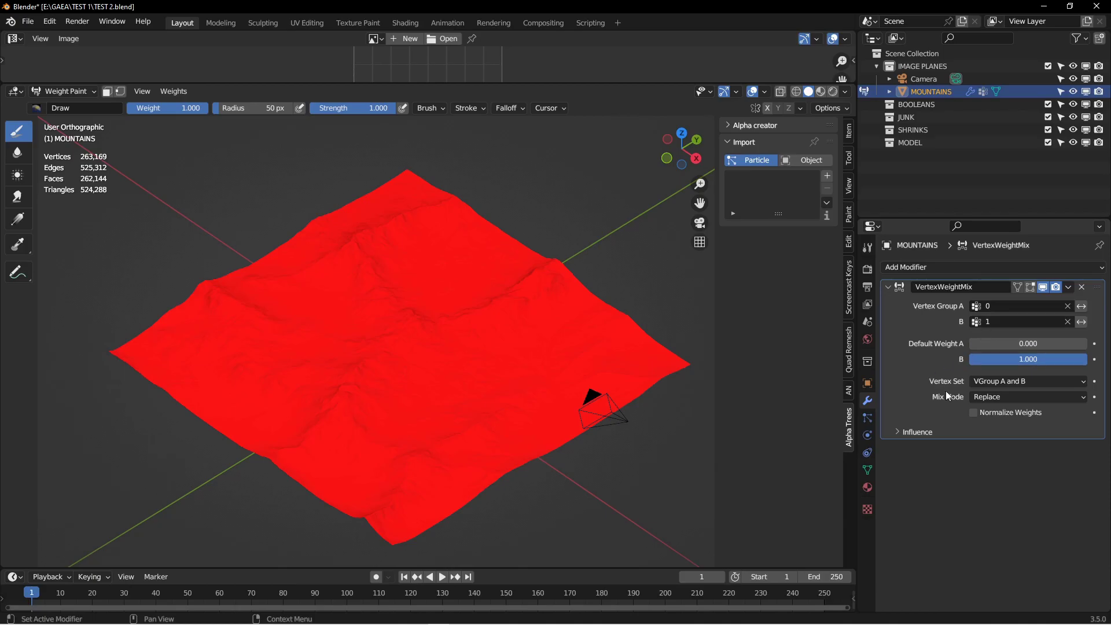
- Create a new mask texture loading the Arboreal-ColorGuide.png image
left_click(897, 433)
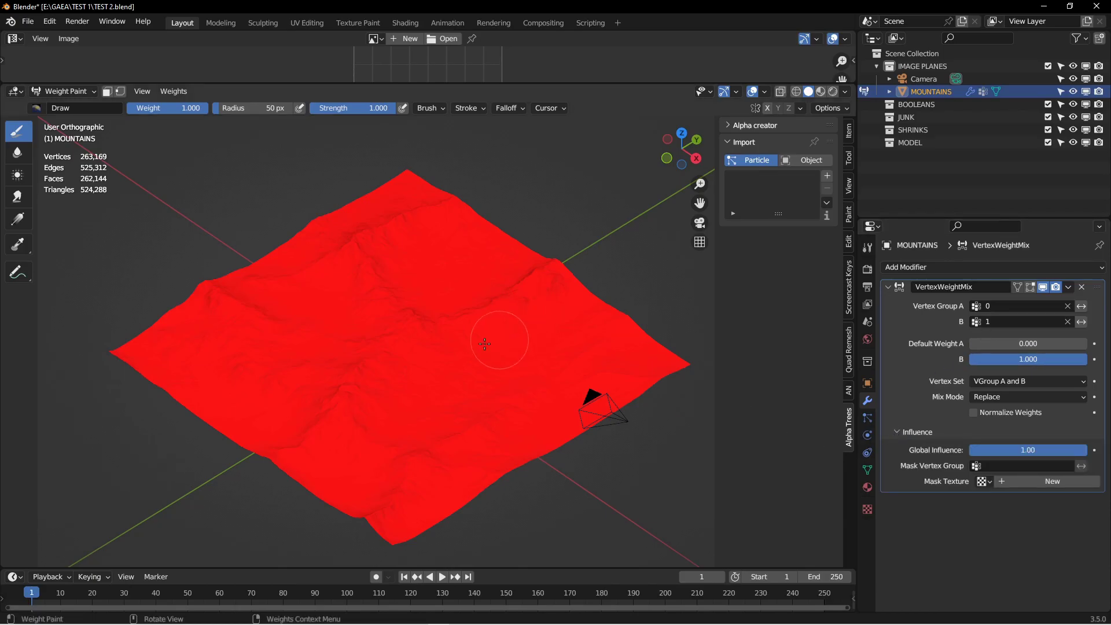
middle_click_drag(496, 340, 472, 352)
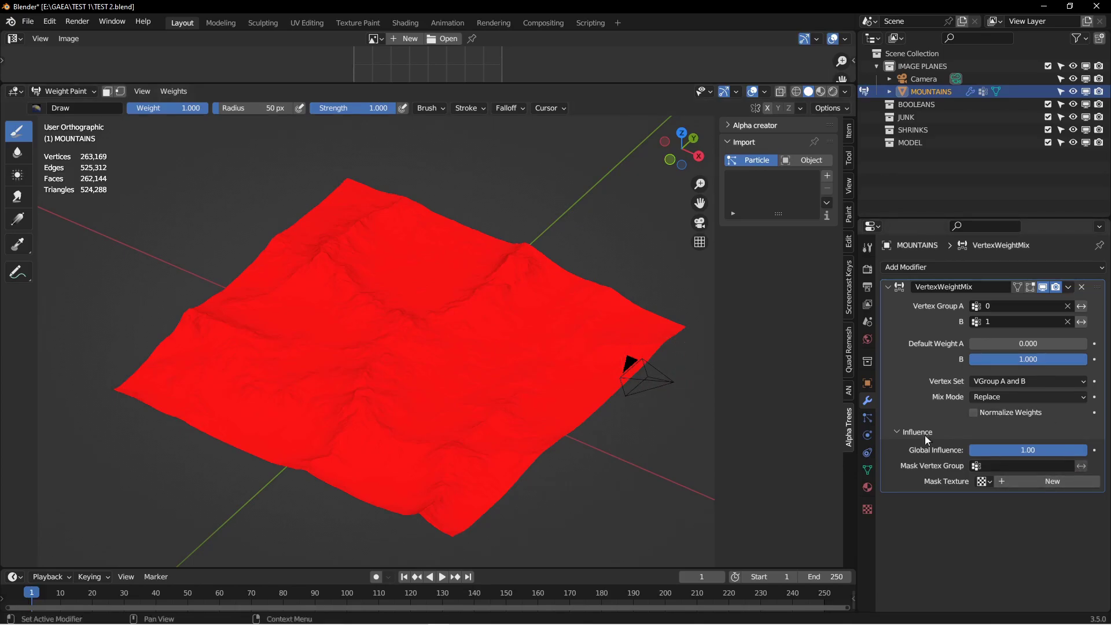
left_click(1052, 481)
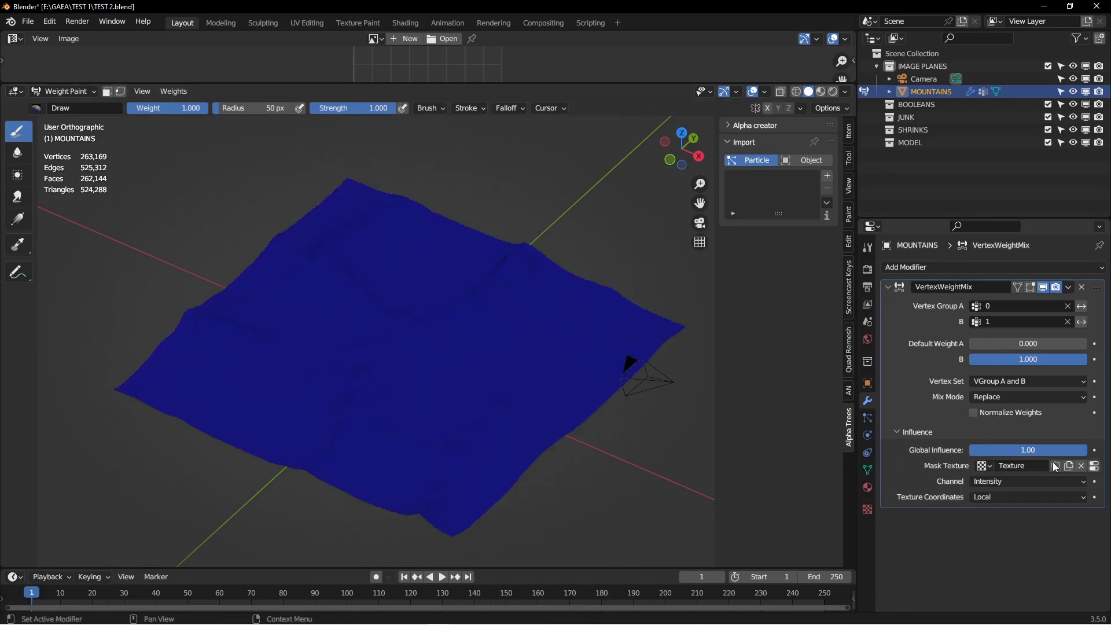
left_click(1054, 466)
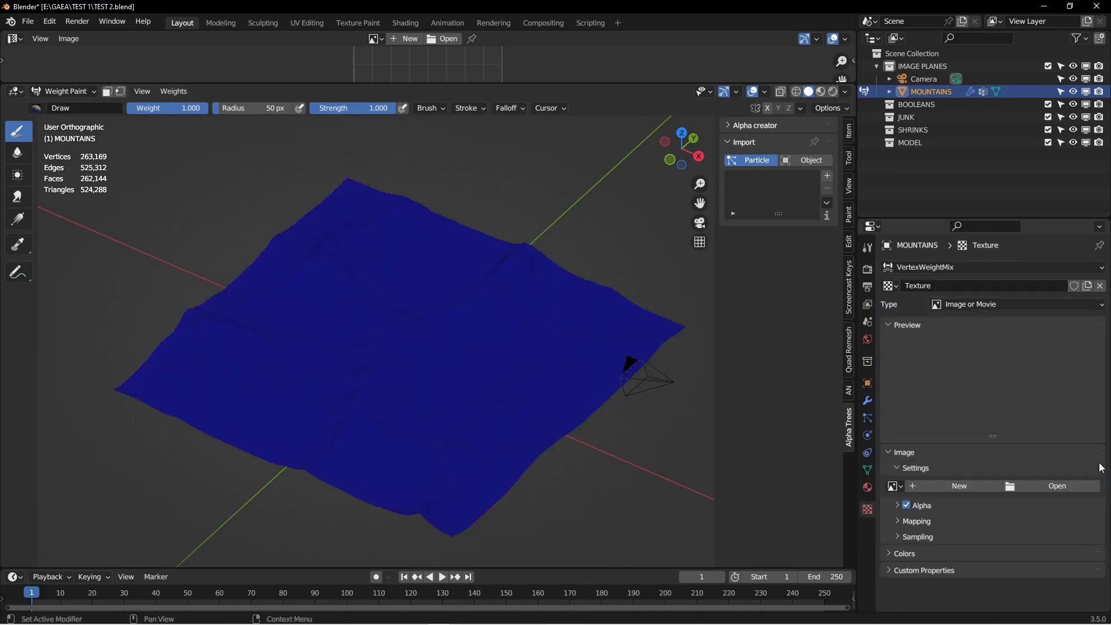
left_click(1036, 486)
left_click(474, 231)
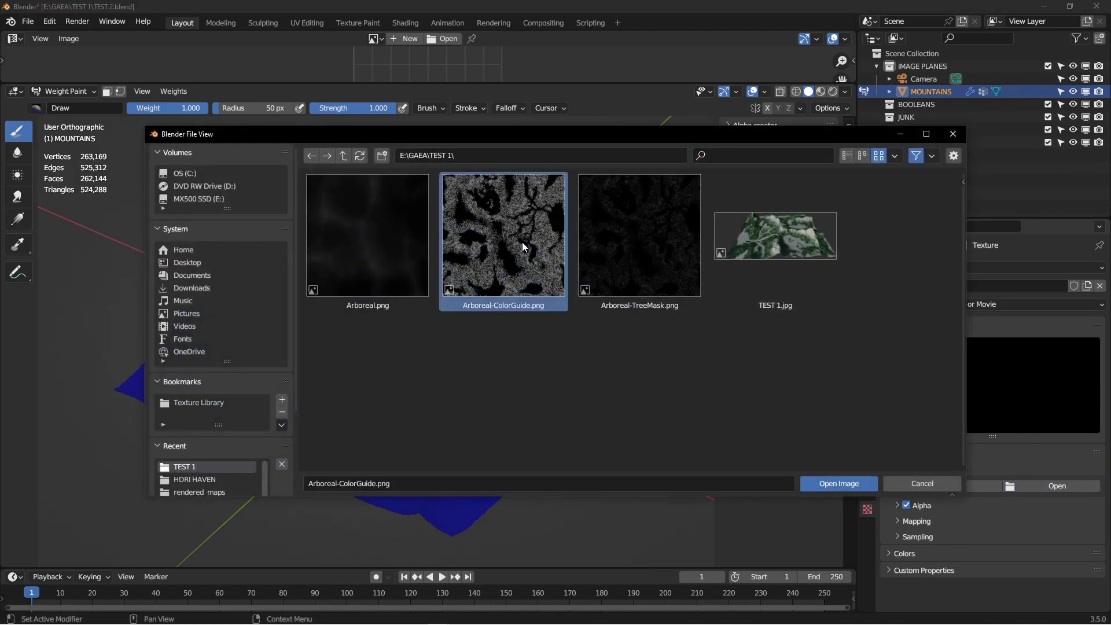
left_click(828, 482)
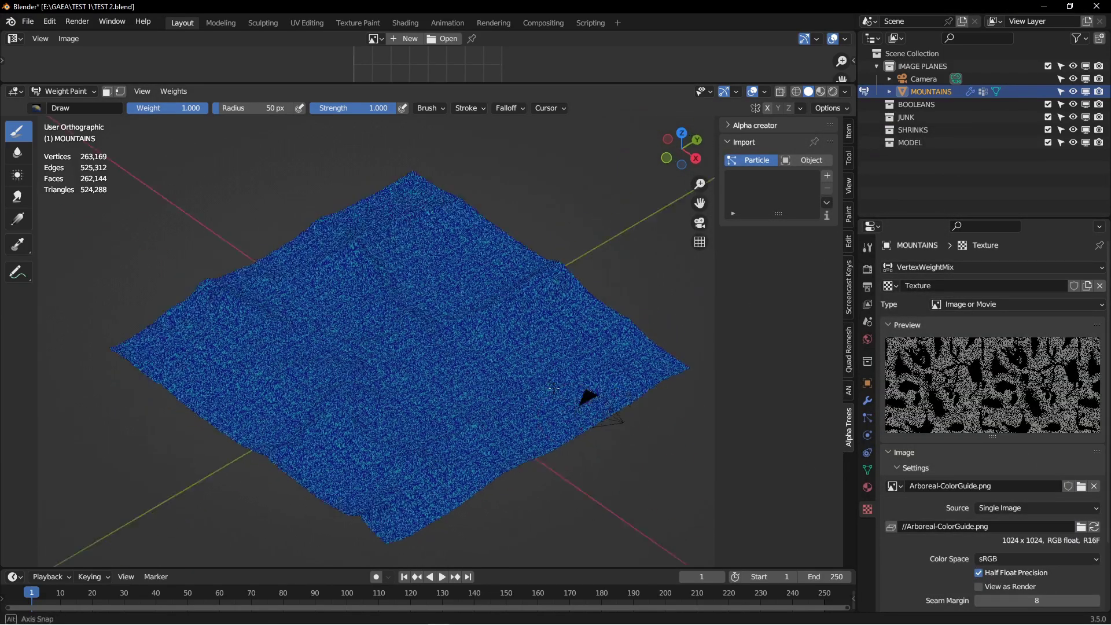
- Preview vertex group 1's weights on the terrain
middle_click_drag(553, 387, 384, 310)
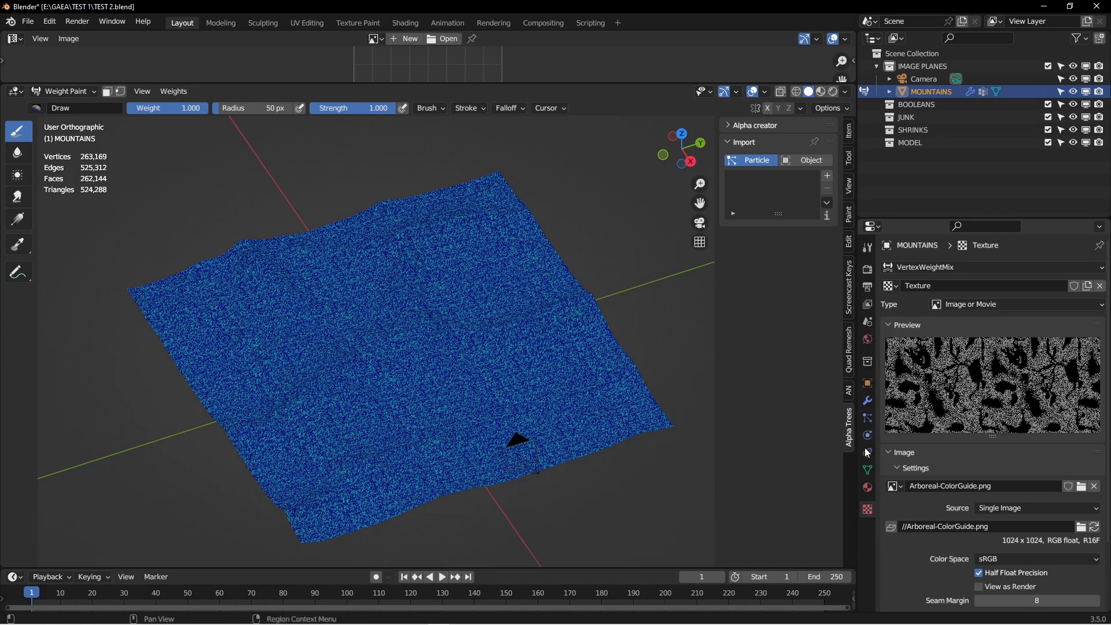
left_click(867, 469)
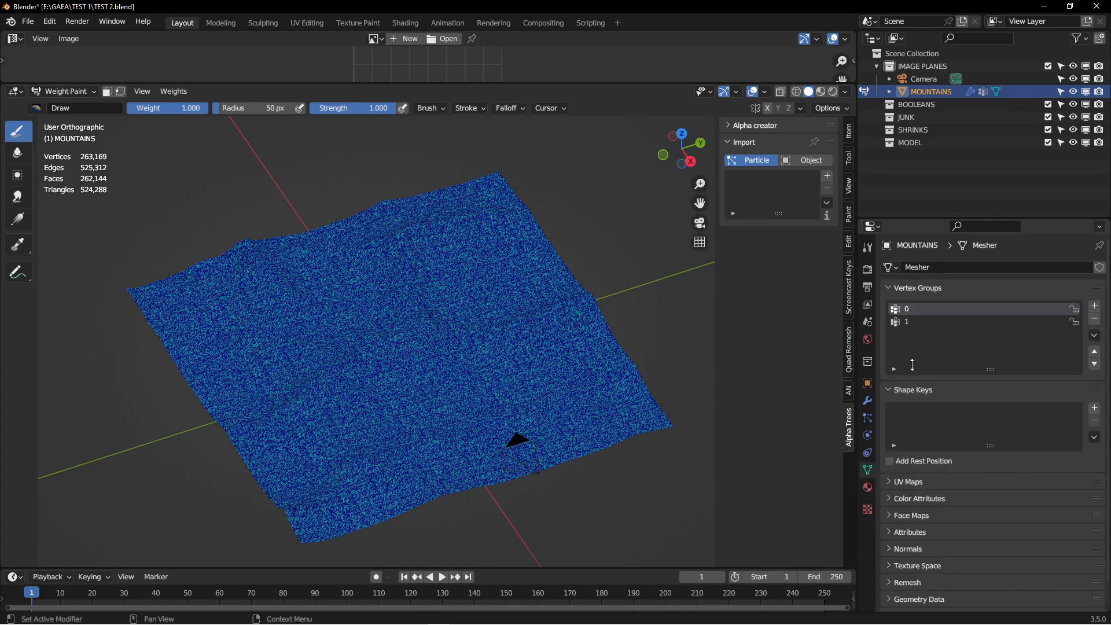
left_click(906, 321)
middle_click_drag(474, 358, 556, 342)
- Set the mask Texture Coordinates to UV with UV Map UVMap
left_click(911, 308)
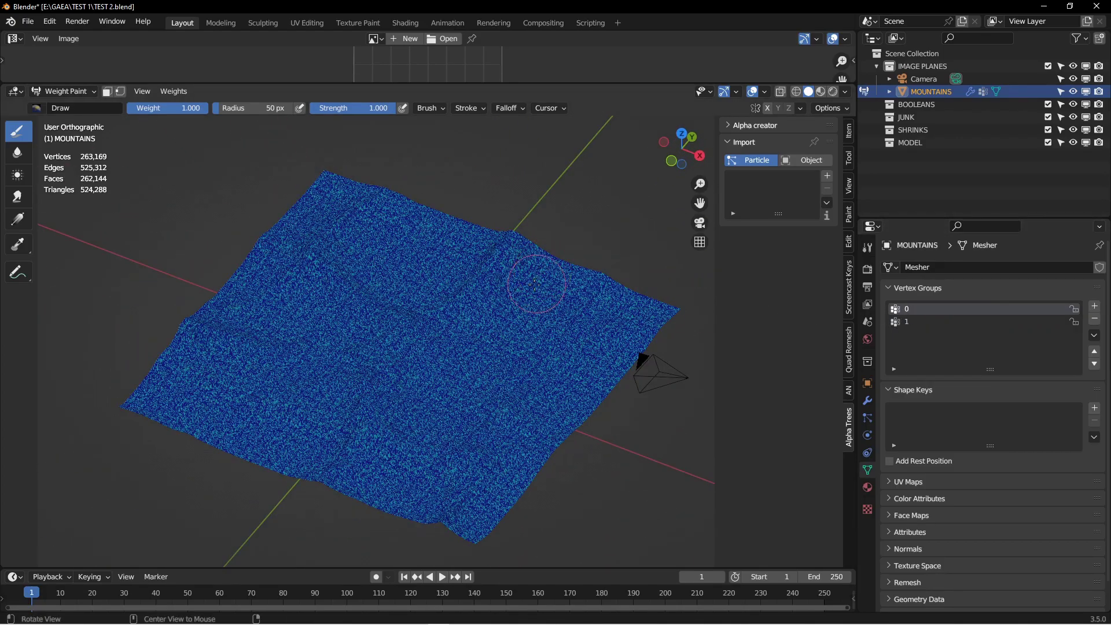
middle_click_drag(539, 284, 489, 294)
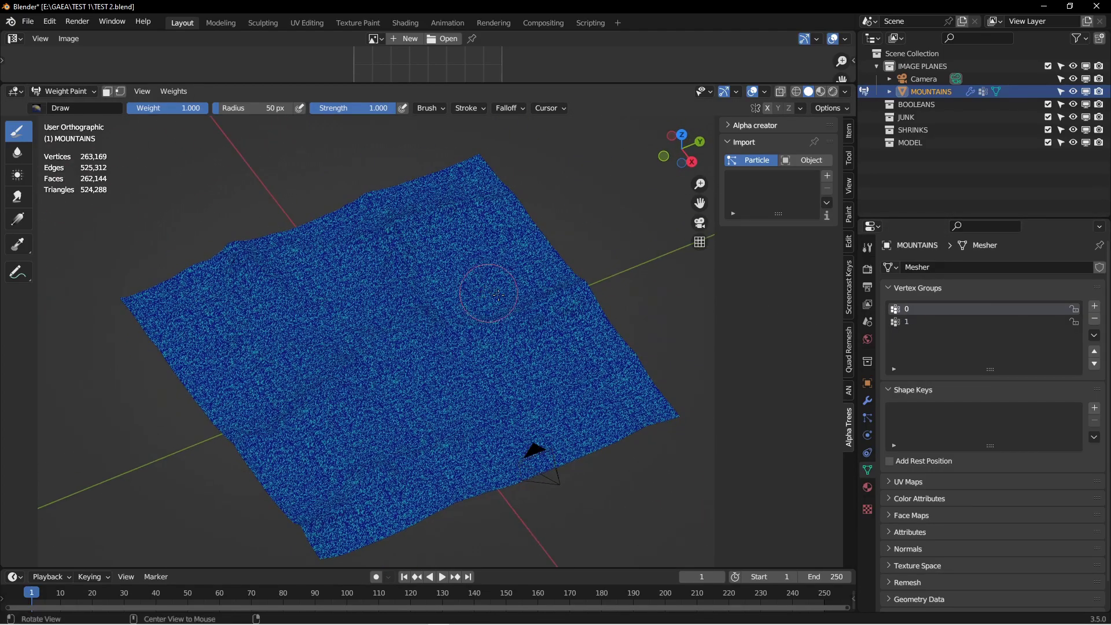
left_click(867, 400)
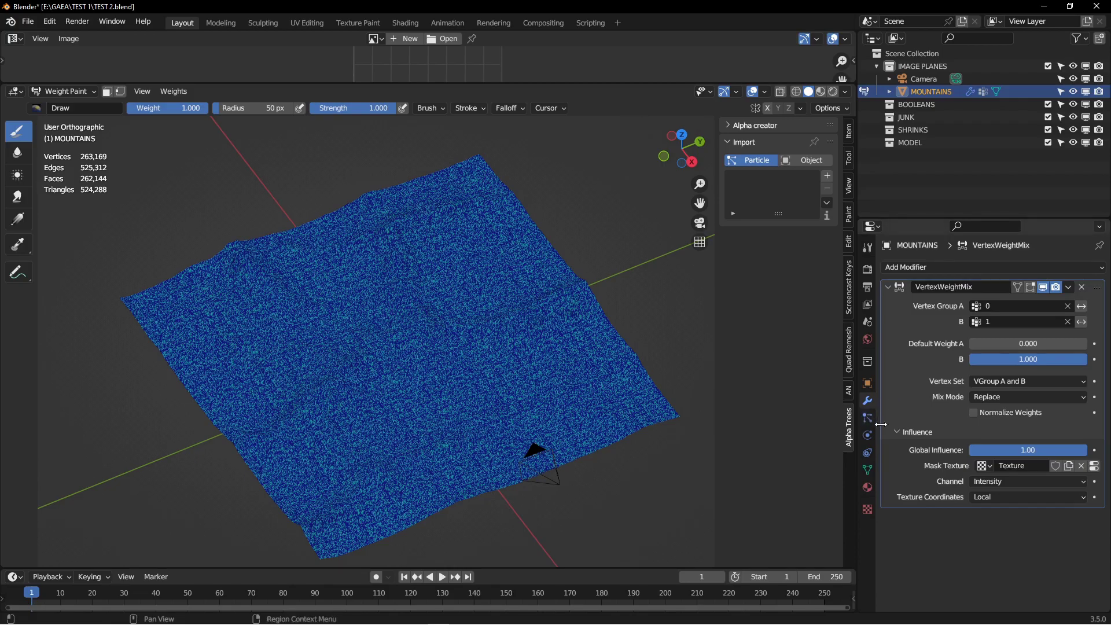
left_click(994, 500)
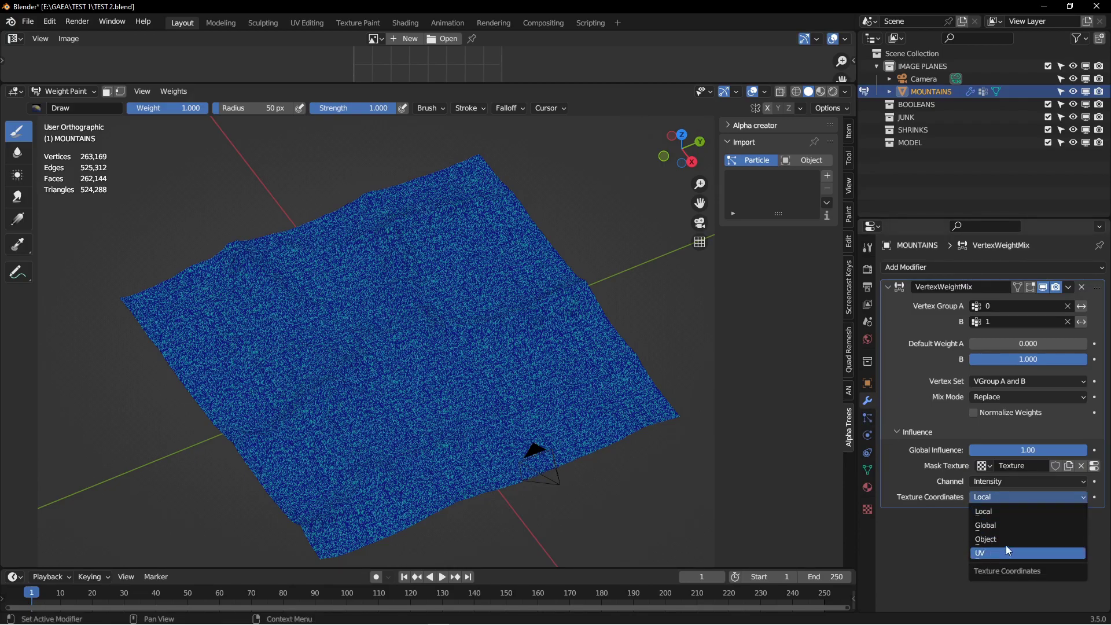
left_click(989, 553)
left_click(1001, 515)
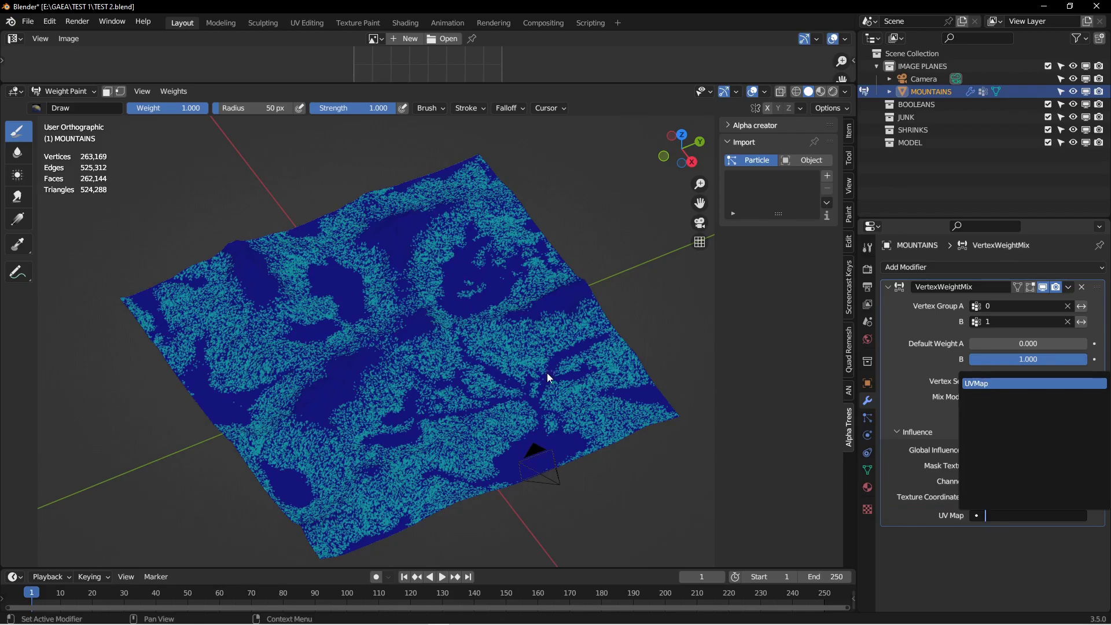
key("Return")
middle_click_drag(550, 378, 498, 382)
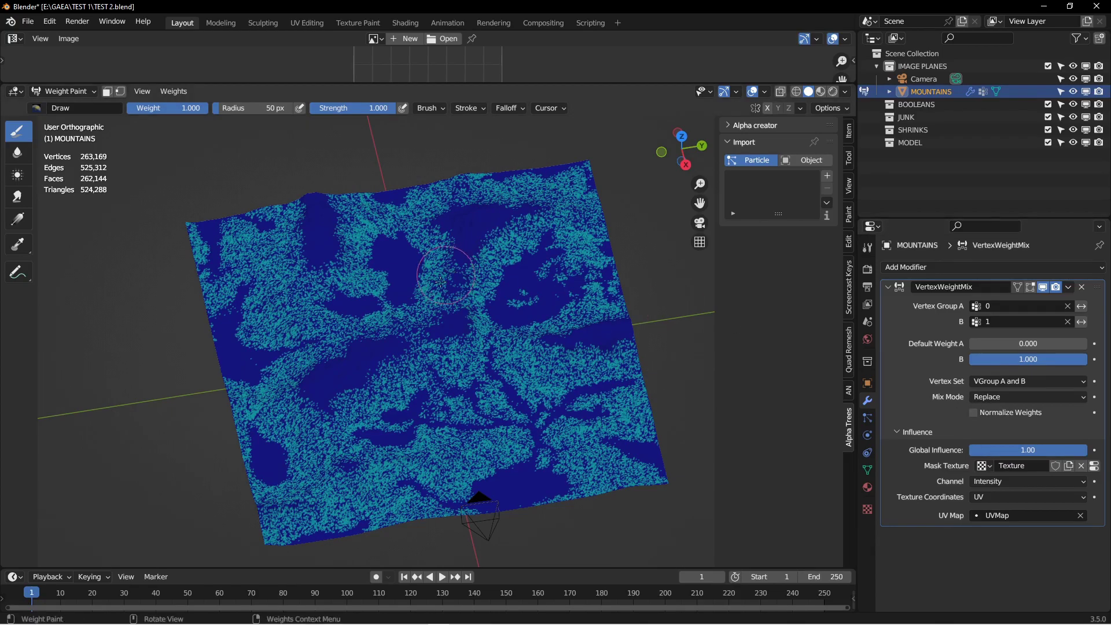
middle_click_drag(446, 266, 463, 272)
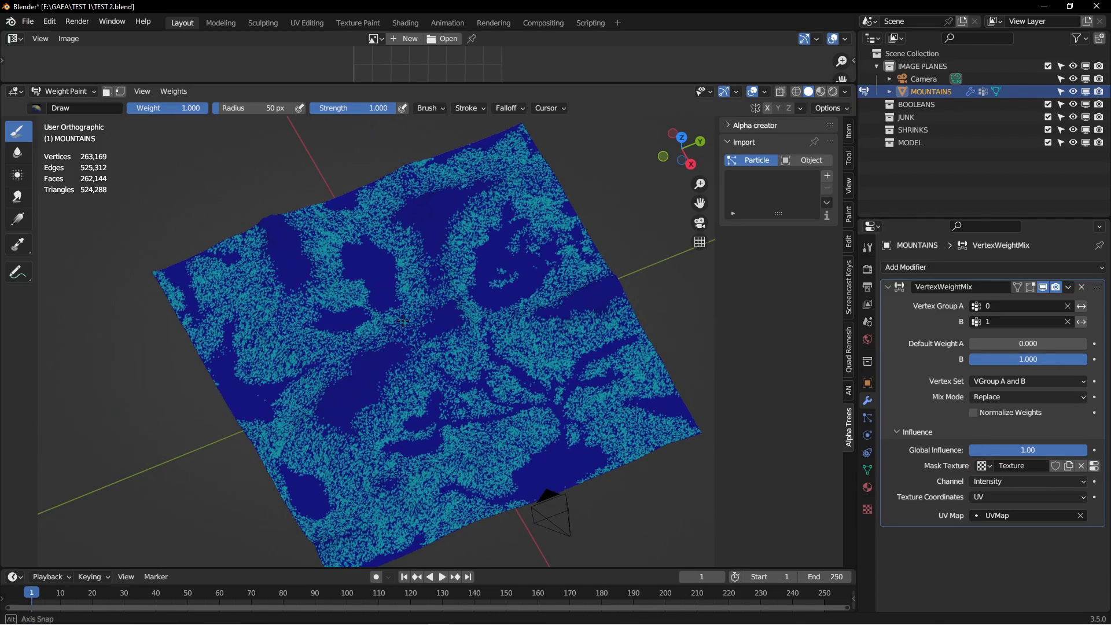
- Try Normalize Weights on, then turn it back off
left_click(973, 412)
middle_click_drag(451, 359, 457, 366)
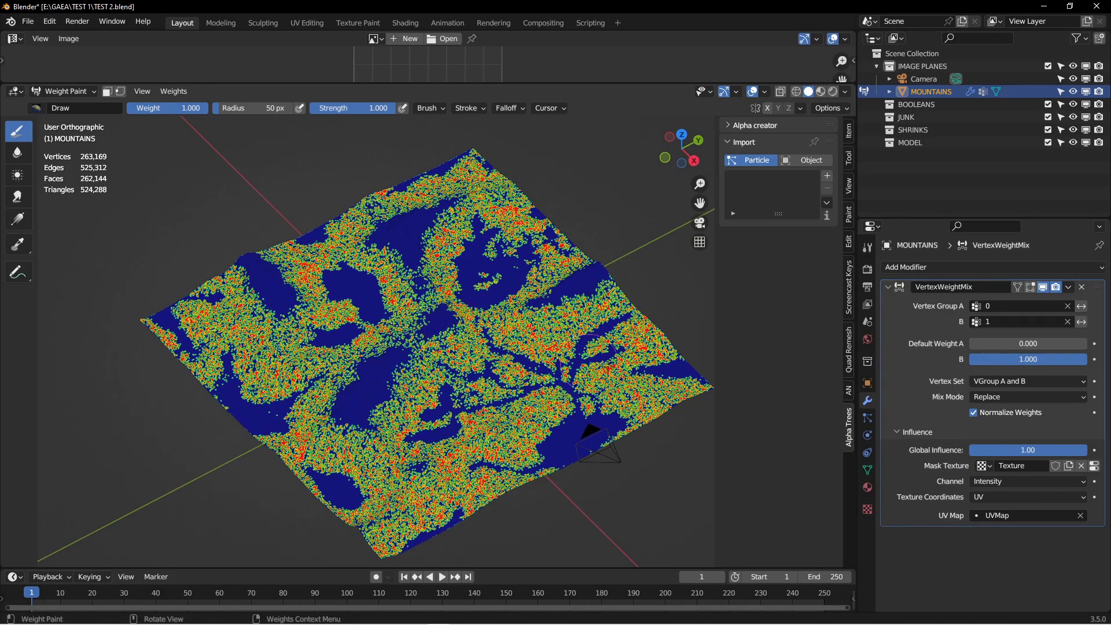
left_click(973, 413)
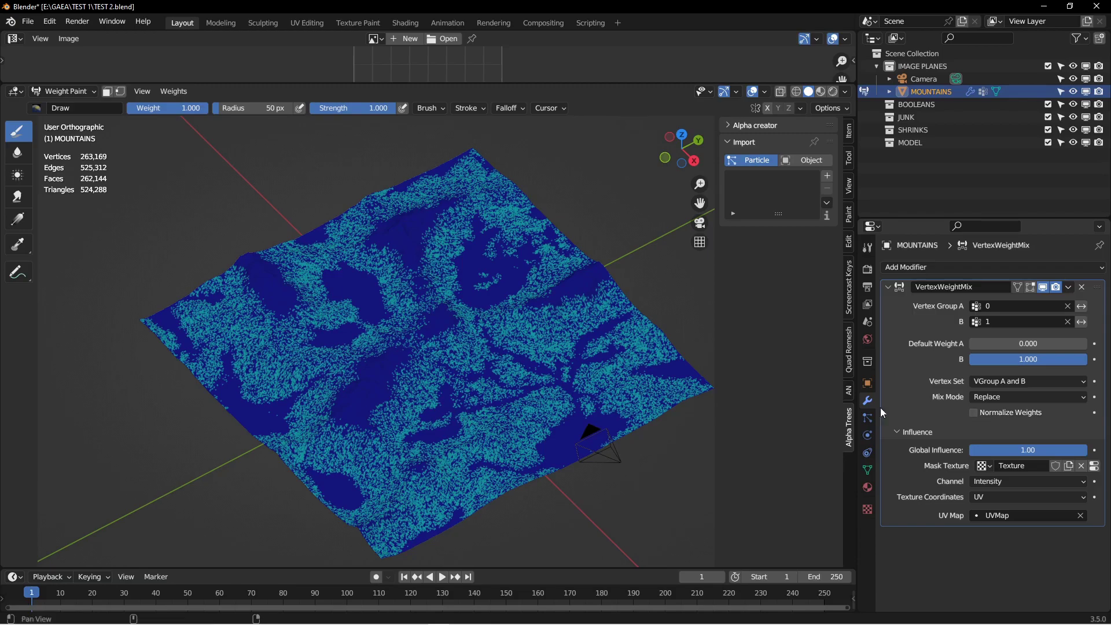
middle_click_drag(382, 428, 352, 425)
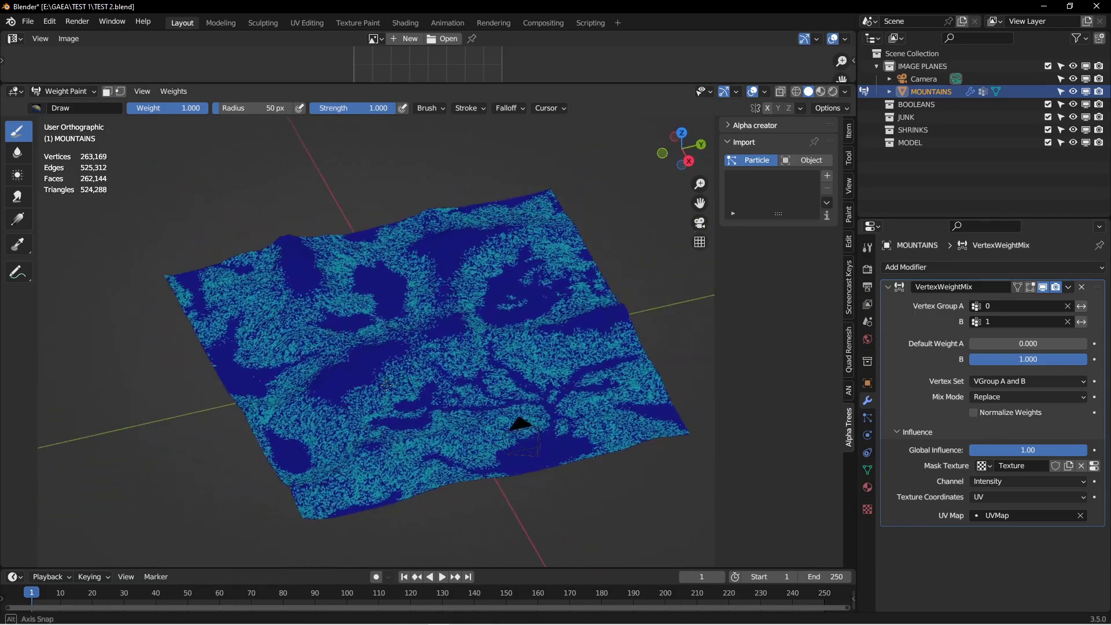
- Re-enable Normalize Weights, apply the weight-mix modifier, and return to Object Mode
left_click(973, 412)
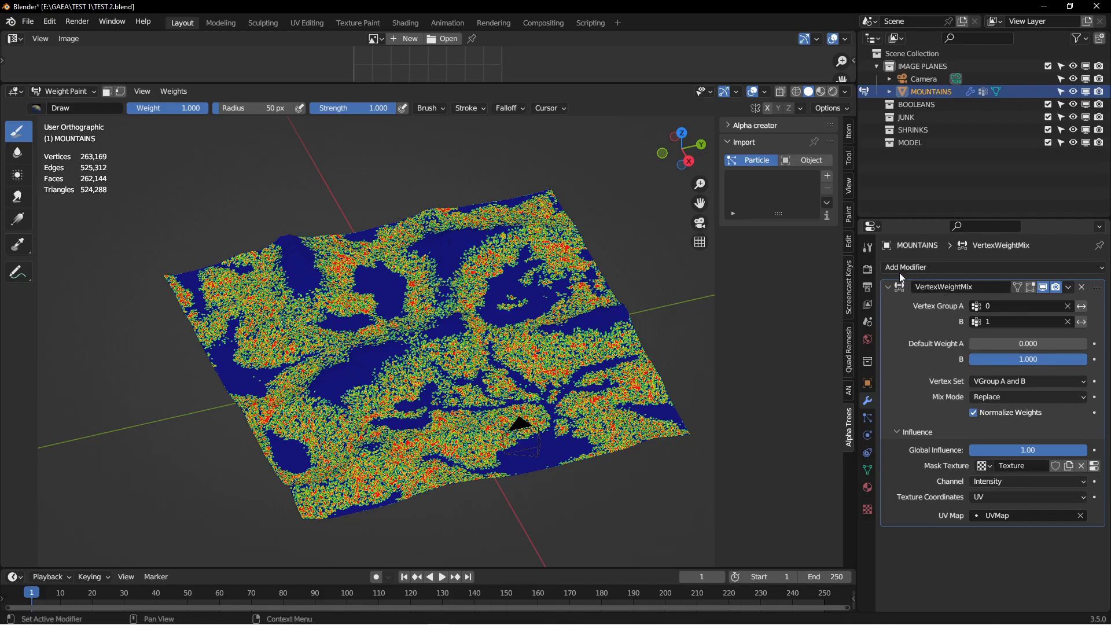
left_click(1068, 287)
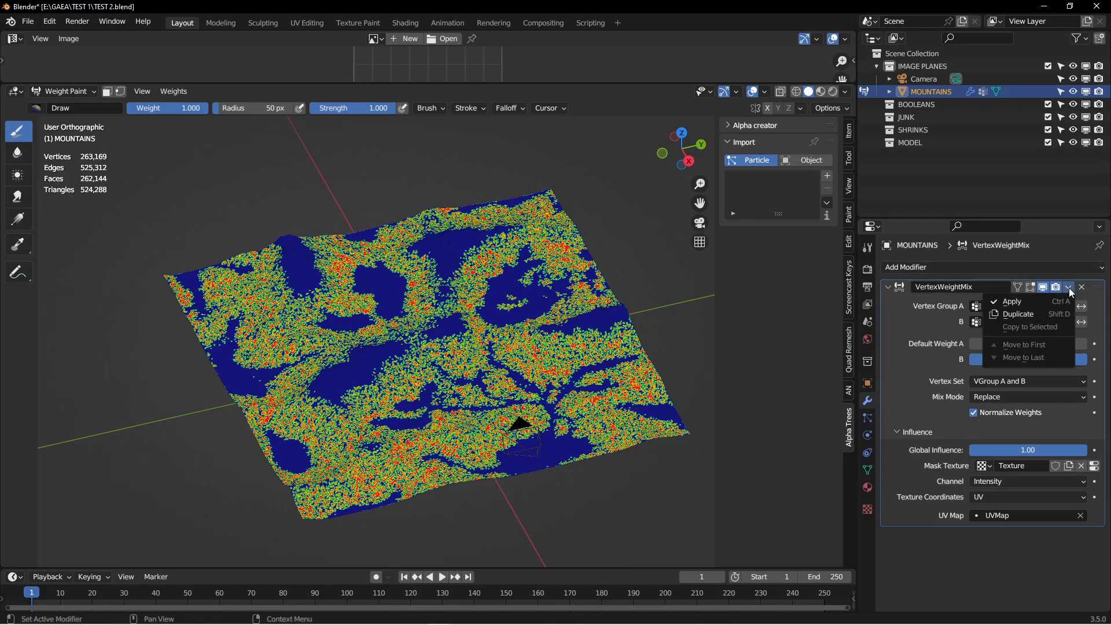
left_click(1026, 300)
key("ctrl+Tab")
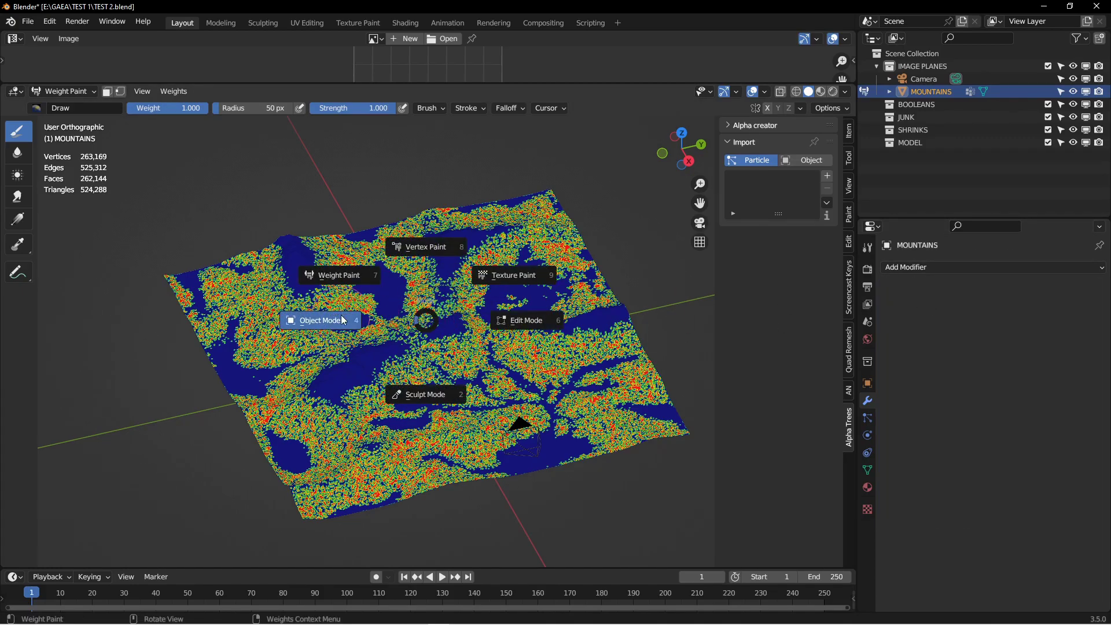
left_click(320, 319)
- Delete vertex group 1 and rename group 0 to 'TREE MASK'
left_click(867, 470)
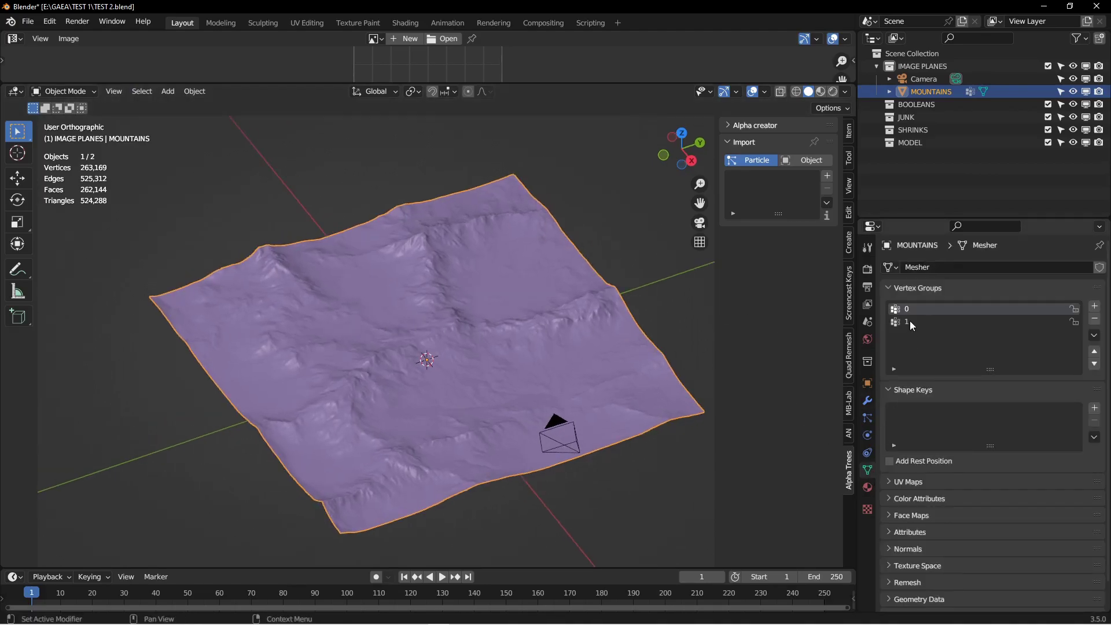
left_click(909, 319)
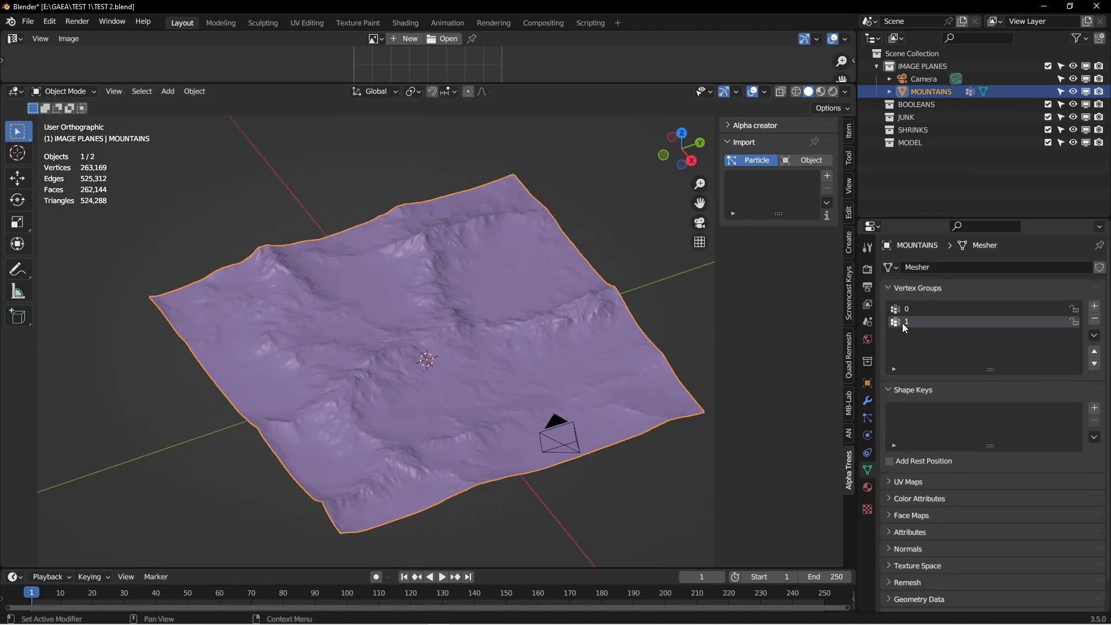
left_click(1094, 319)
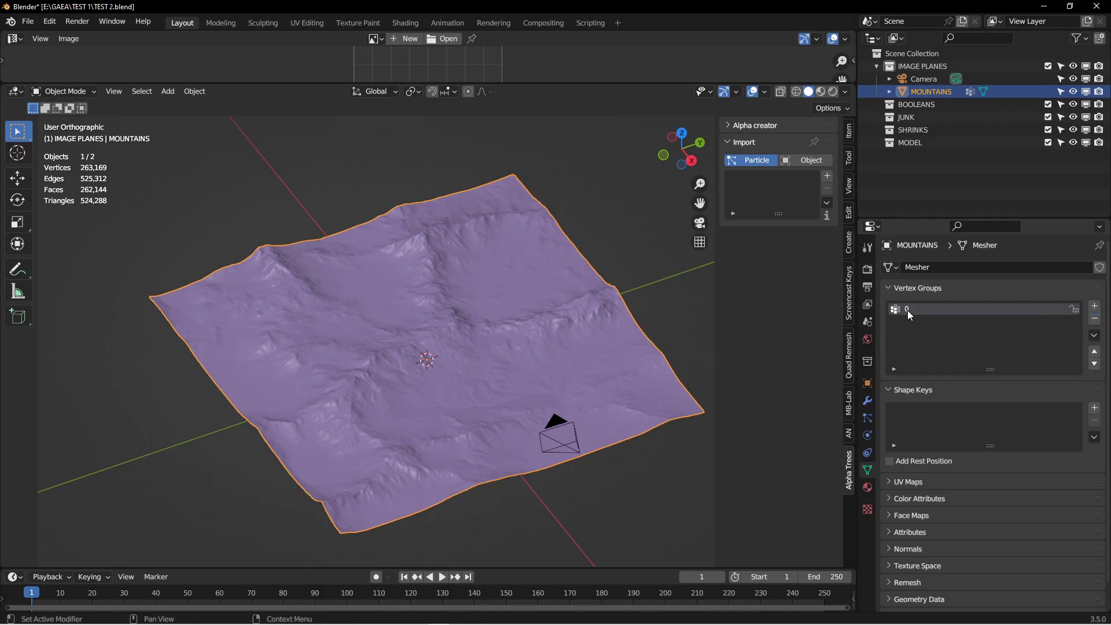
double_click(907, 311)
type("TREE MASK")
key("Return")
- Inspect the TREE MASK pattern in Weight Paint, then return to Object Mode
key("ctrl+Tab")
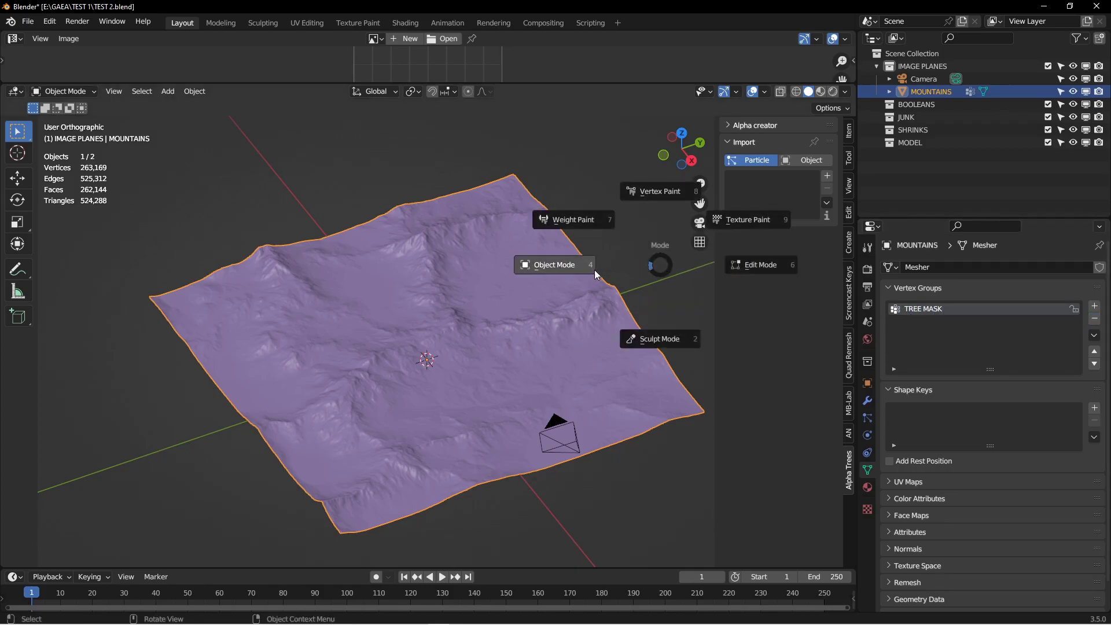
left_click(570, 219)
middle_click_drag(530, 304, 458, 324)
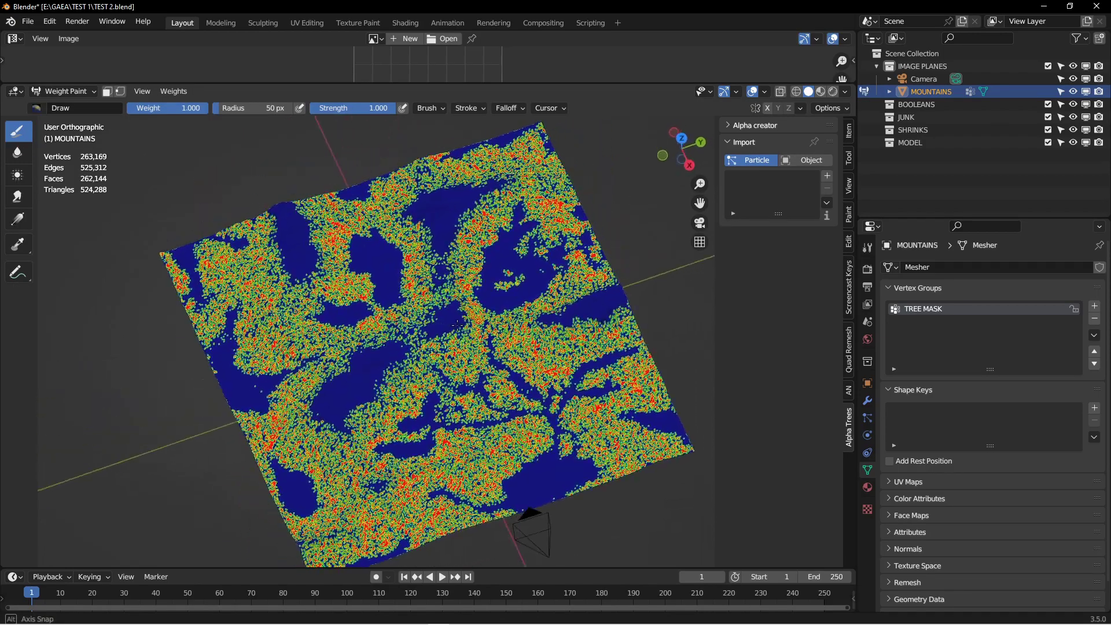
key("ctrl+Tab")
left_click(357, 320)
middle_click_drag(357, 320, 446, 302)
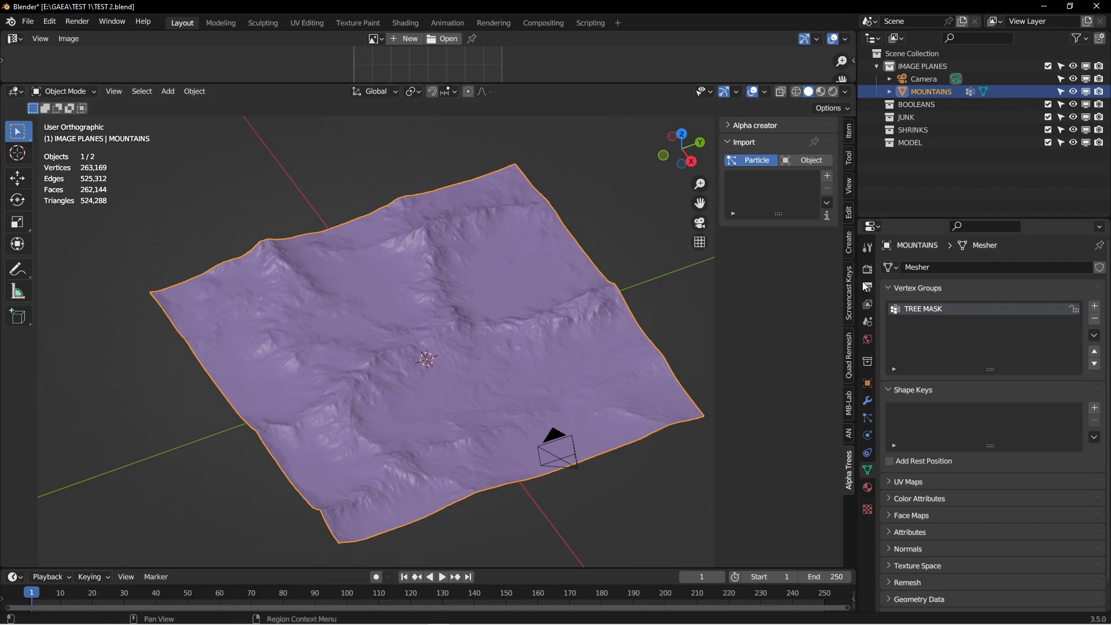
- Add a new Alpha Trees biome with new settings using the Spruce 3 tree
left_click(828, 176)
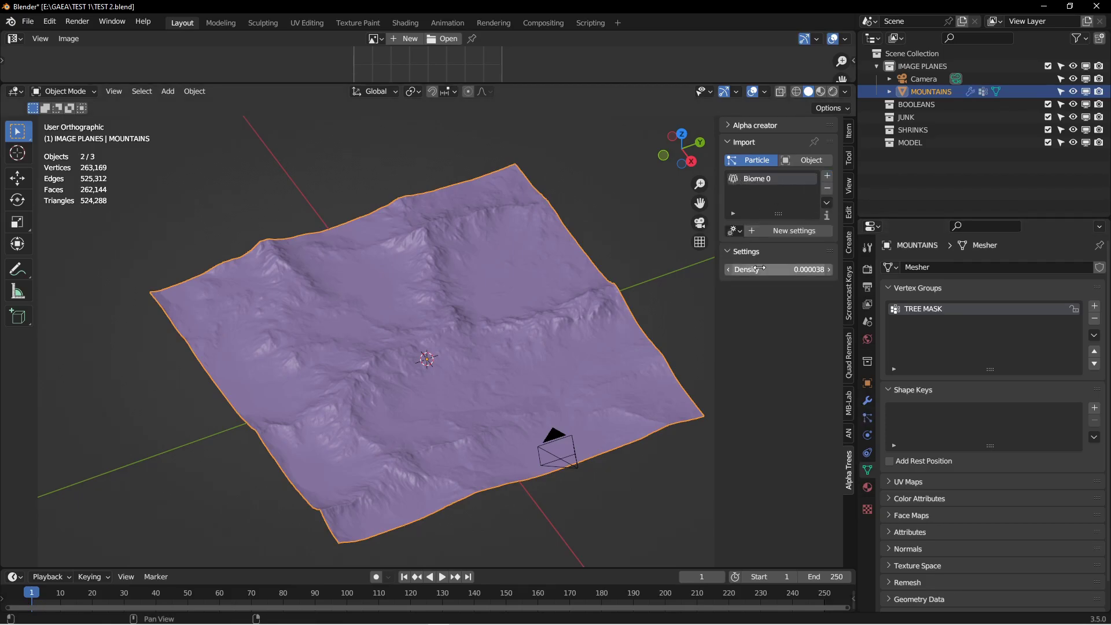
left_click(765, 230)
scroll(782, 532, "down", 3)
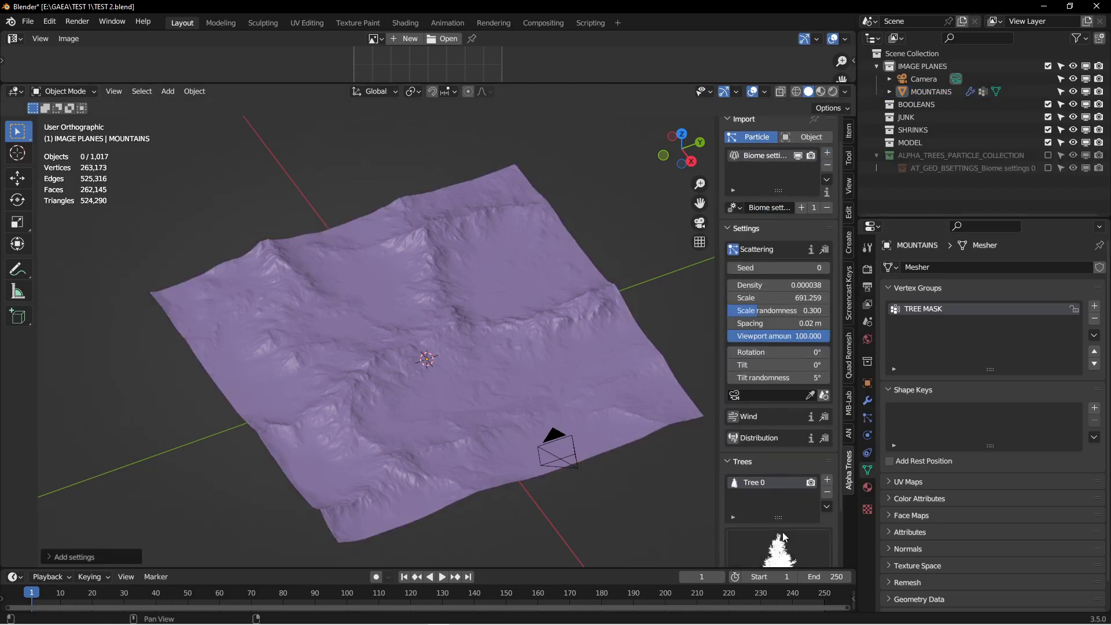
left_click(779, 508)
left_click(720, 341)
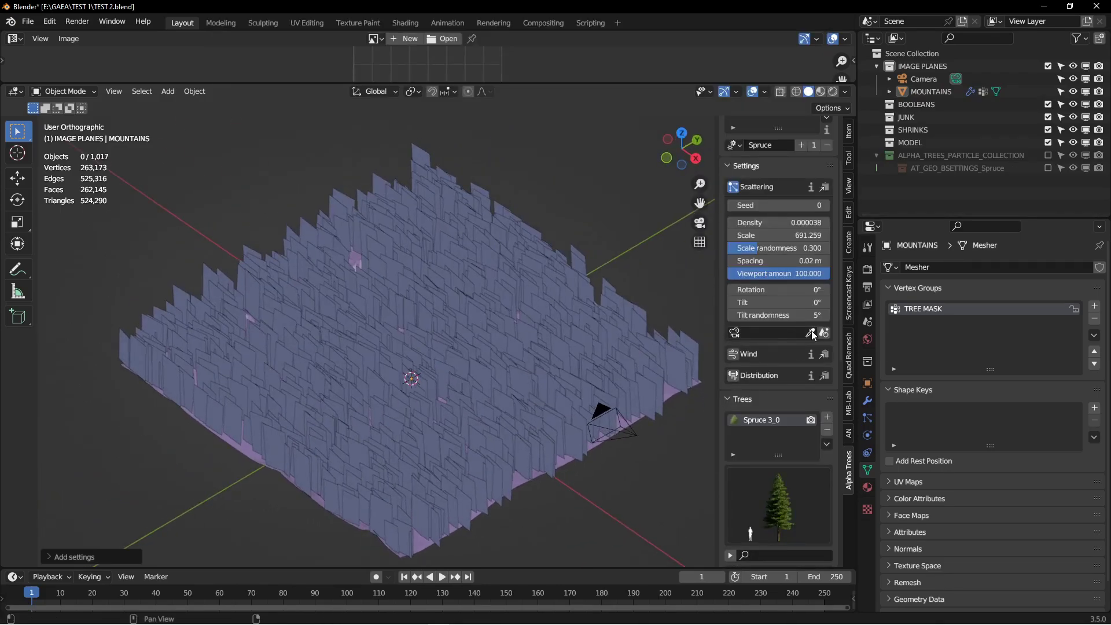
- Eyedrop the Camera to cull scattered trees to its view
left_click(811, 331)
left_click(624, 422)
middle_click_drag(633, 433, 613, 400)
left_click(791, 222)
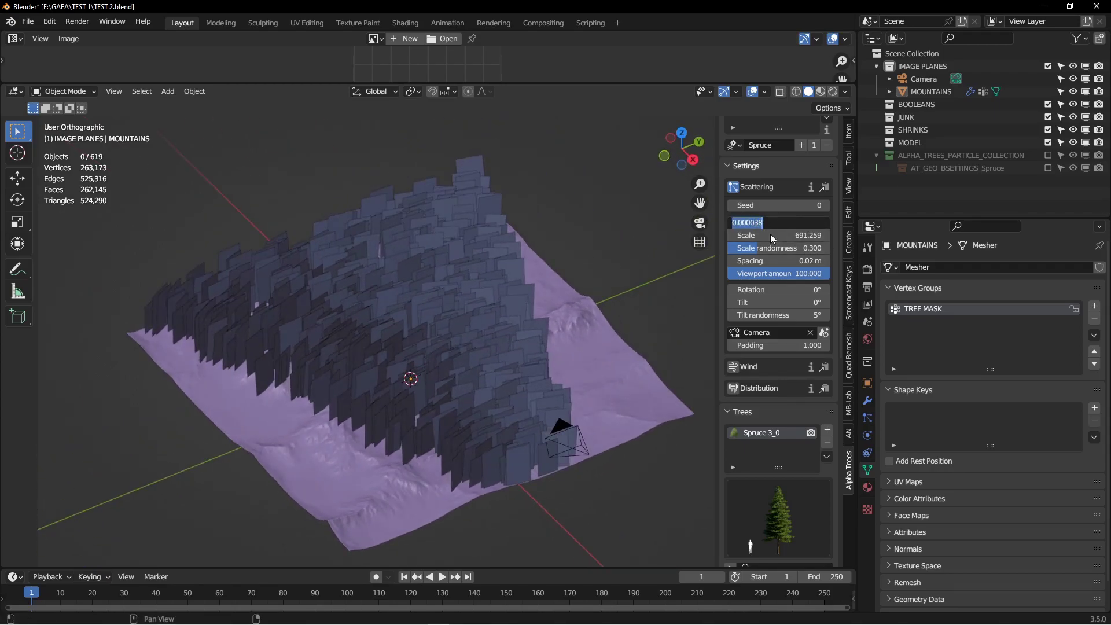
- Try tree scales of 25 and 200, settling on 100
key("Return")
left_click(776, 235)
type("25")
key("Return")
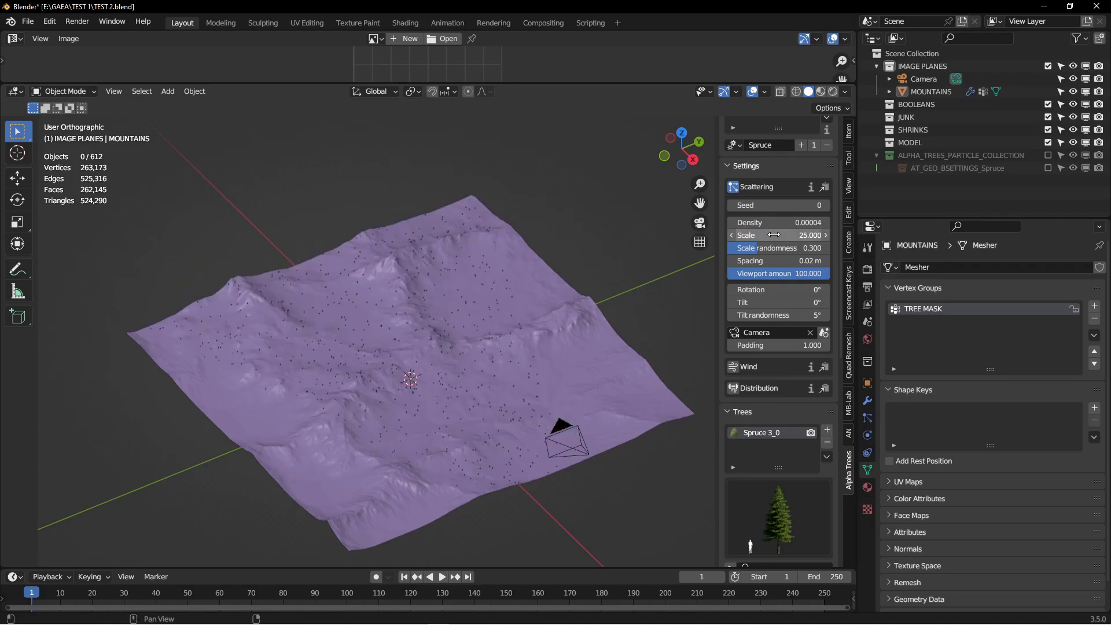
left_click(786, 235)
type("200")
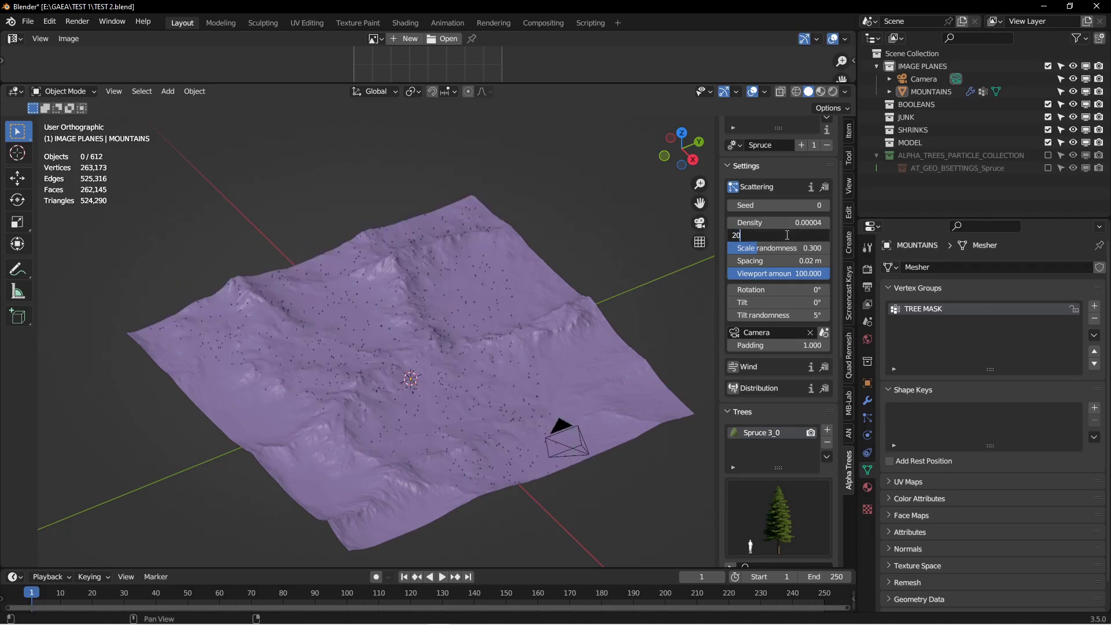
key("Return")
middle_click_drag(412, 365, 414, 391)
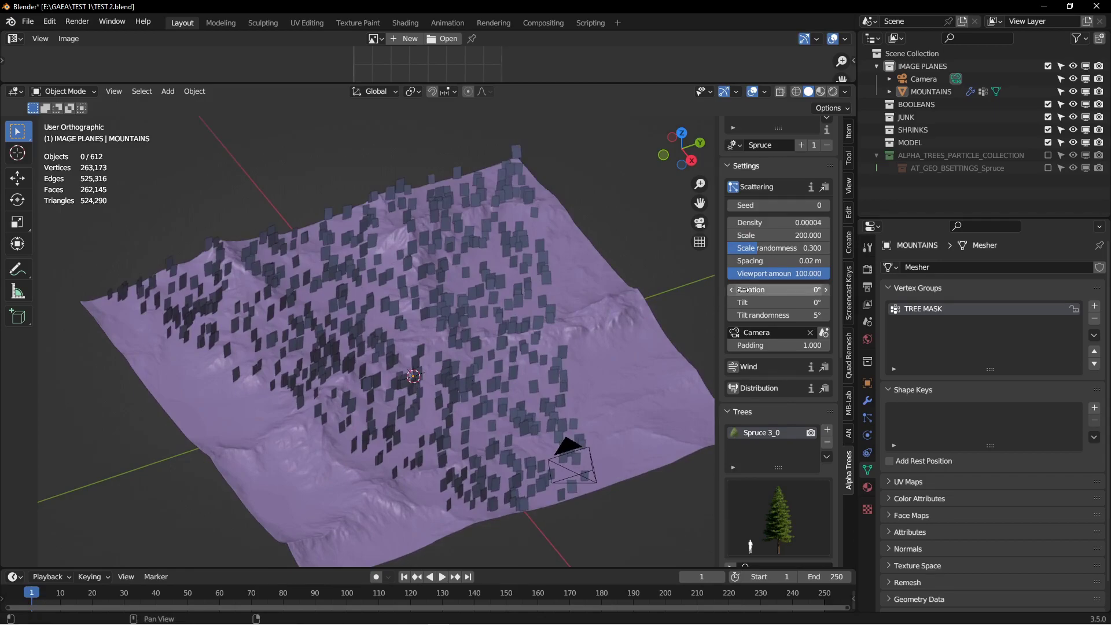
left_click(782, 235)
type("100")
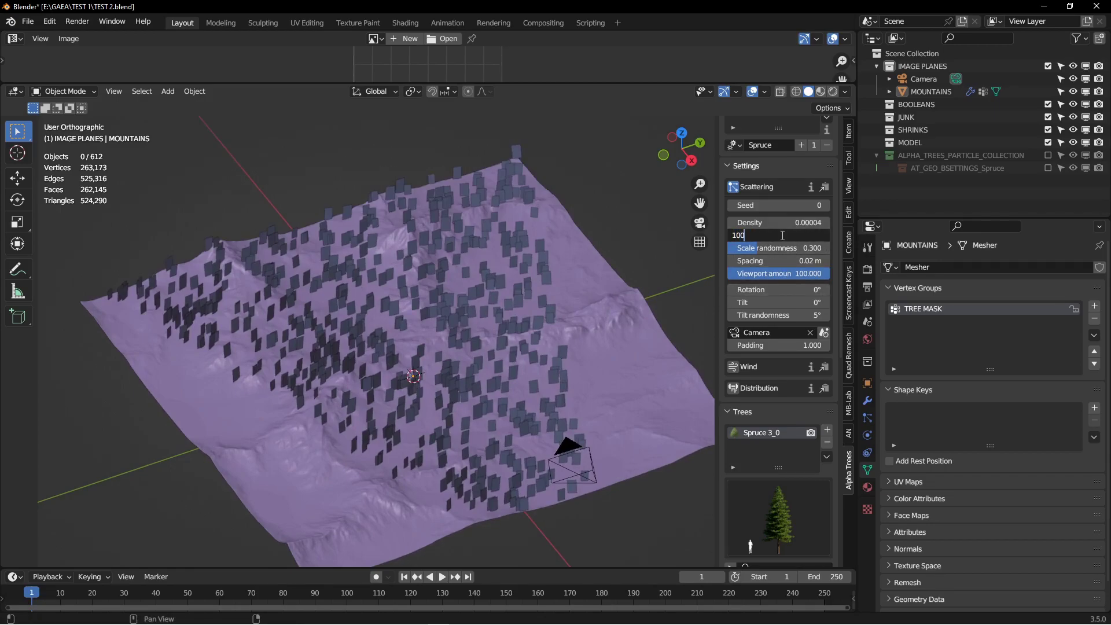
key("Return")
- Raise the scatter density to 0.0001
left_click(765, 223)
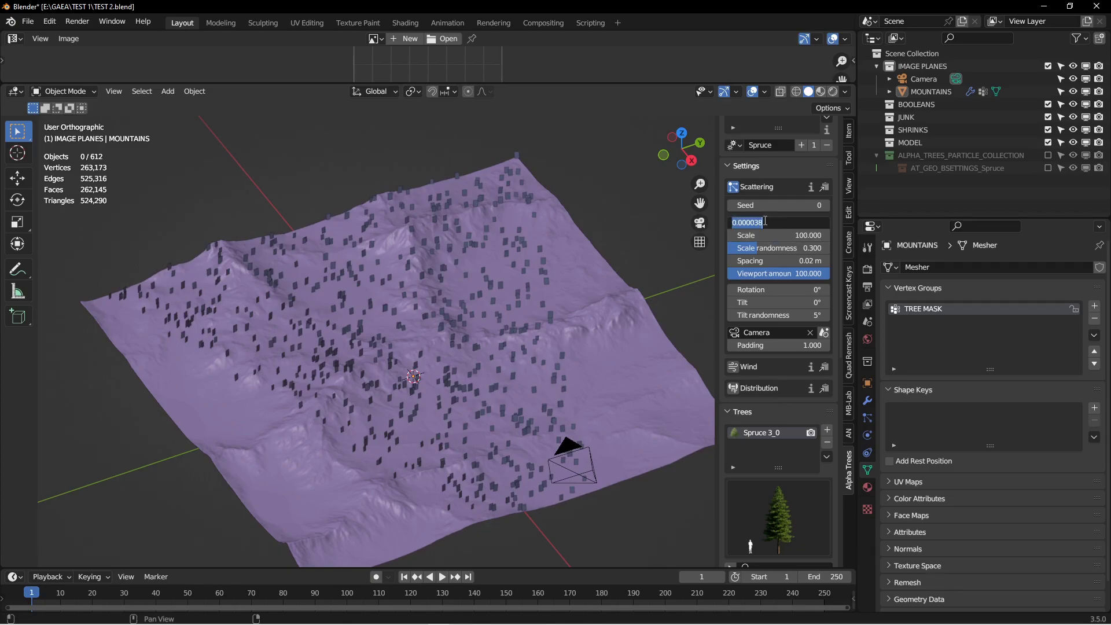
type("1")
key("Return")
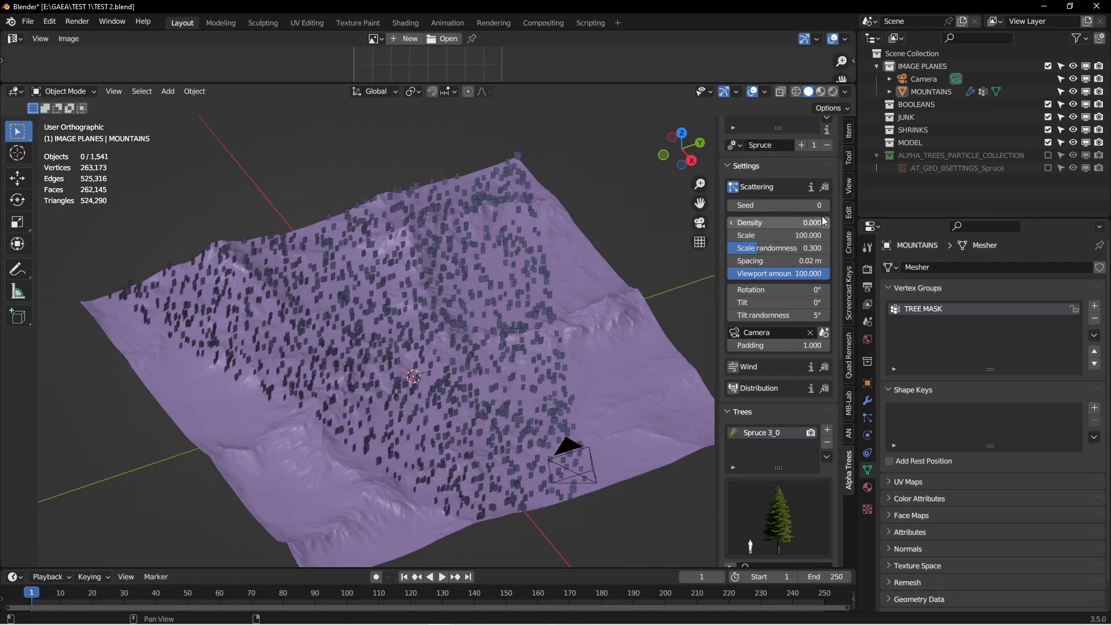
scroll(766, 421, "down", 5)
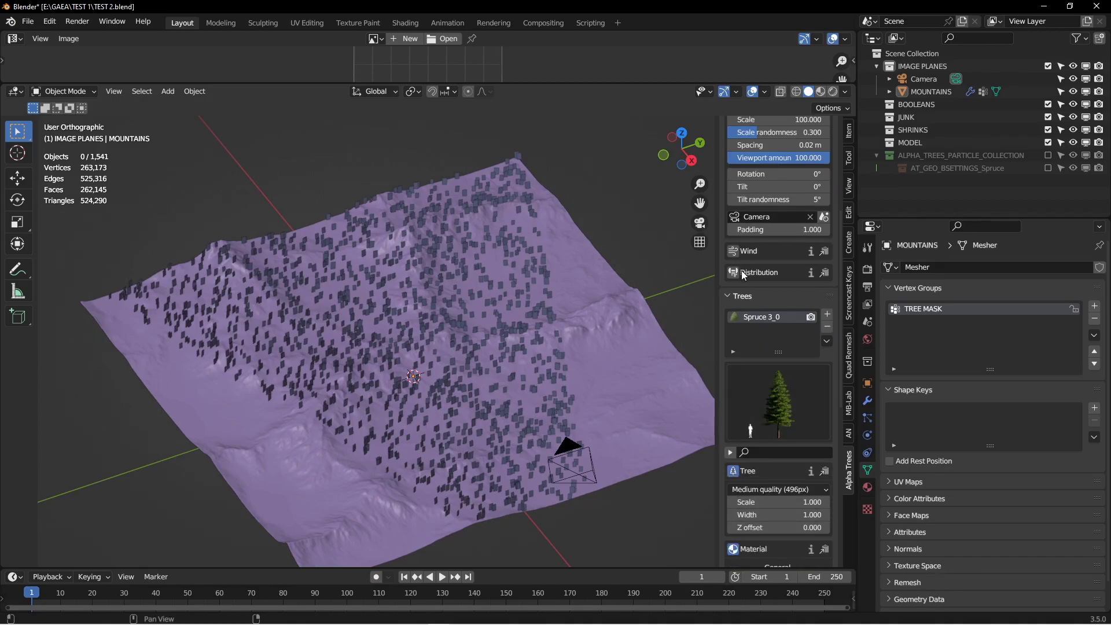
- Set the Distribution density vertex group to TREE MASK
left_click(738, 272)
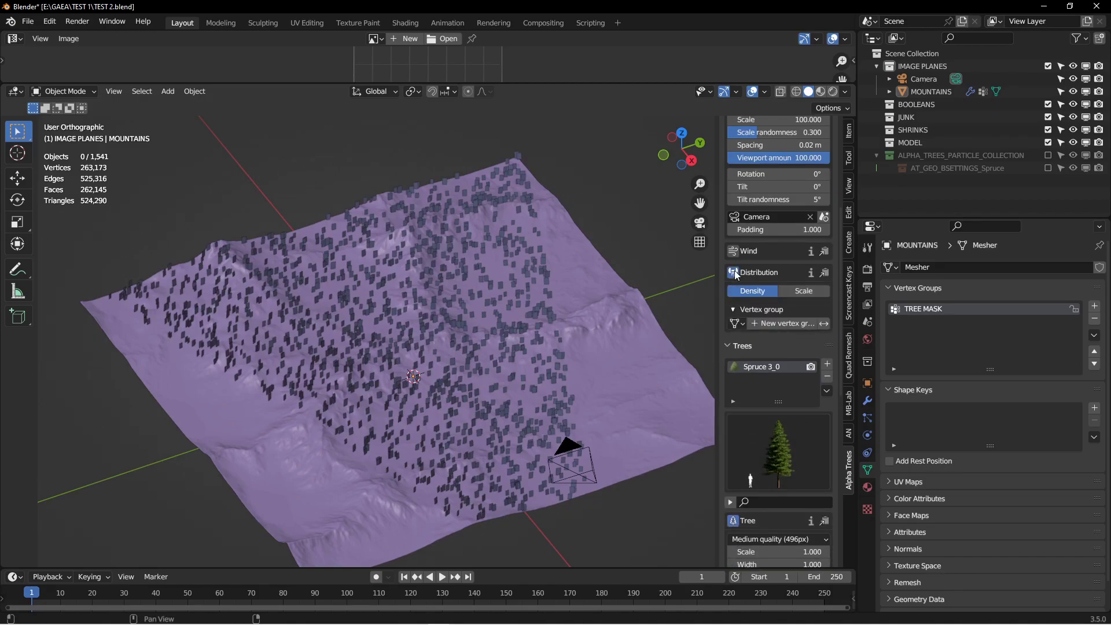
left_click(737, 325)
left_click(745, 351)
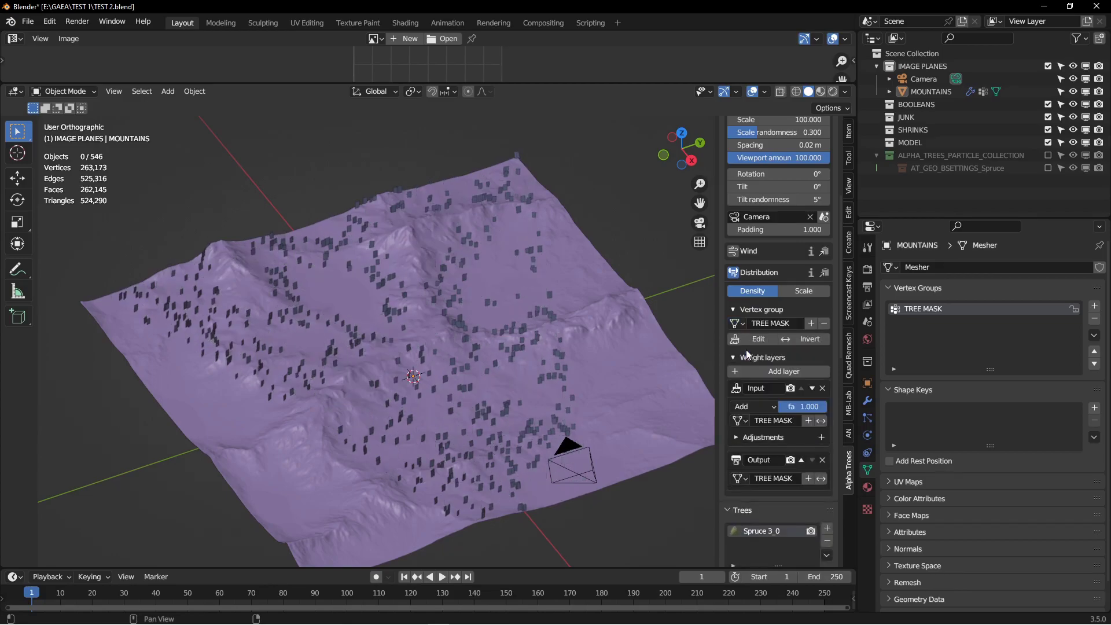
left_click_drag(578, 370, 516, 300, "alt")
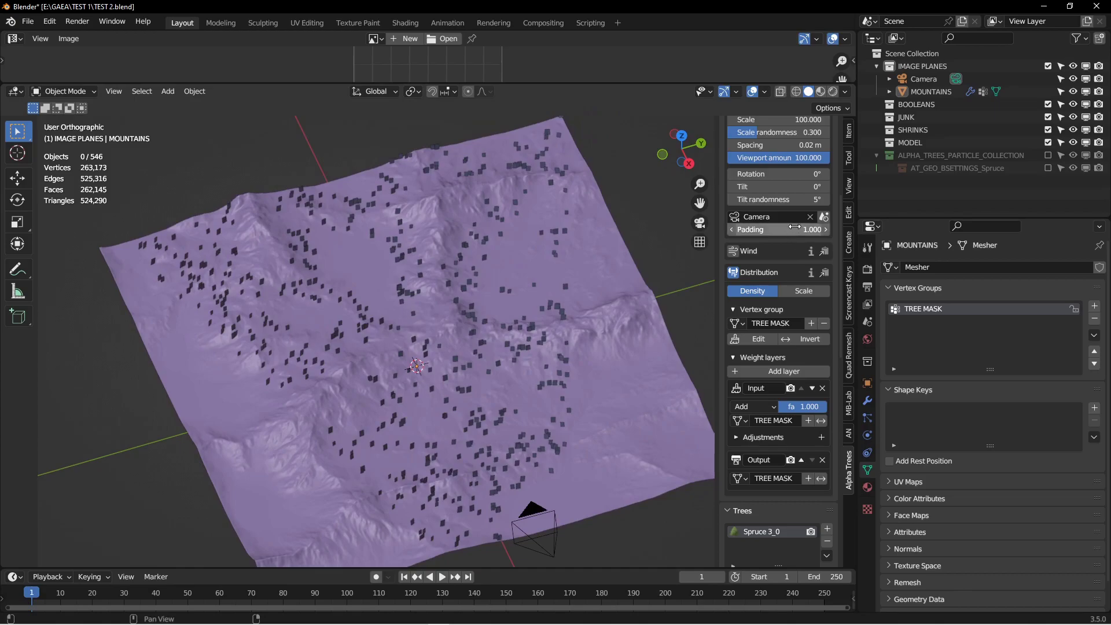
scroll(791, 228, "up", 4)
left_click(794, 198)
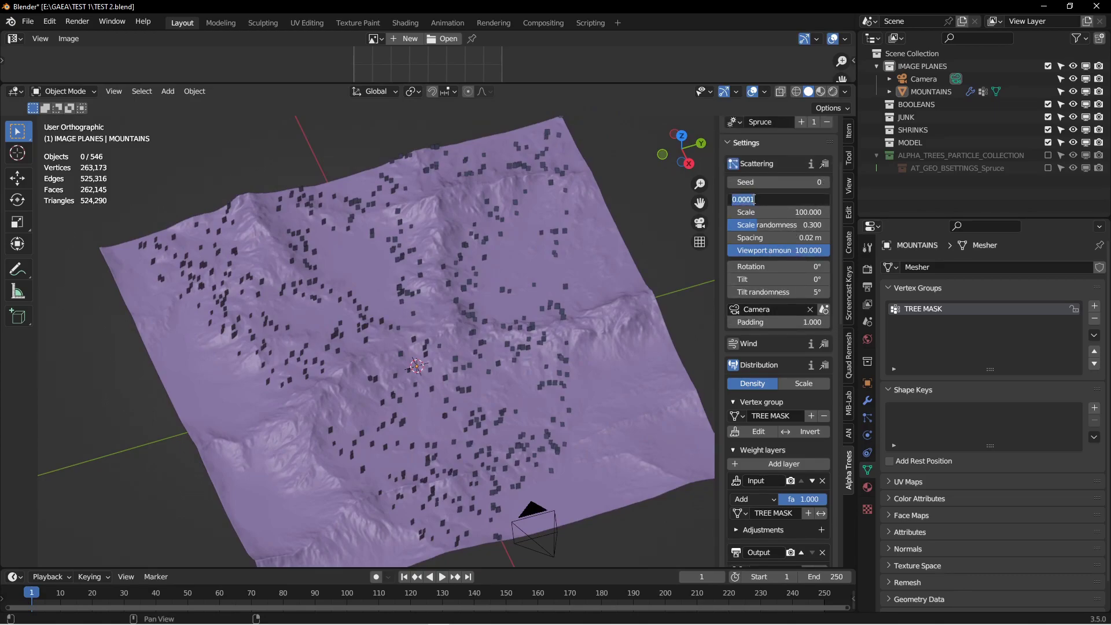
- Set the spruce scatter density to 0.001 and the tree scale to 50
left_click(743, 199)
key("BackSpace")
key("Return")
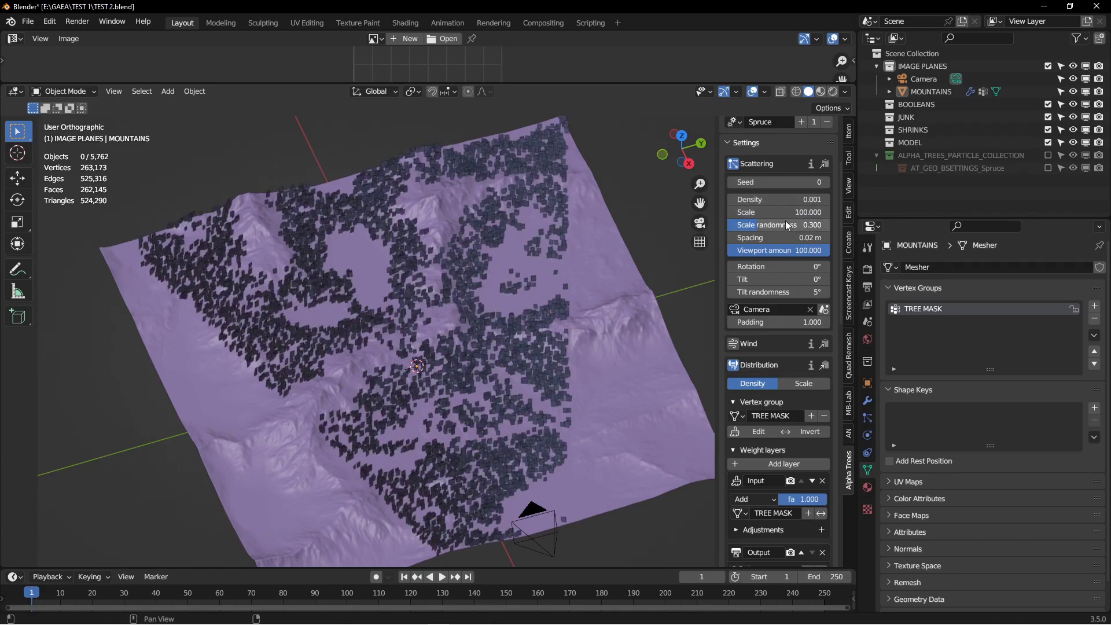
left_click(752, 211)
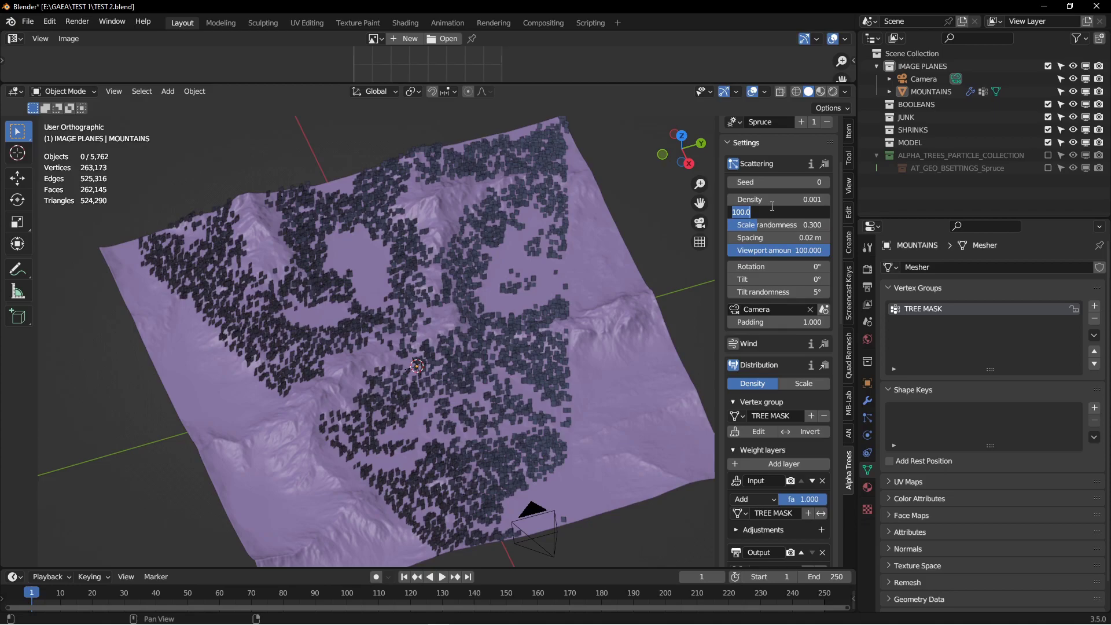
type("50")
key("Return")
- Raise the density to 0.01 and view the dense forest from above
left_click(774, 199)
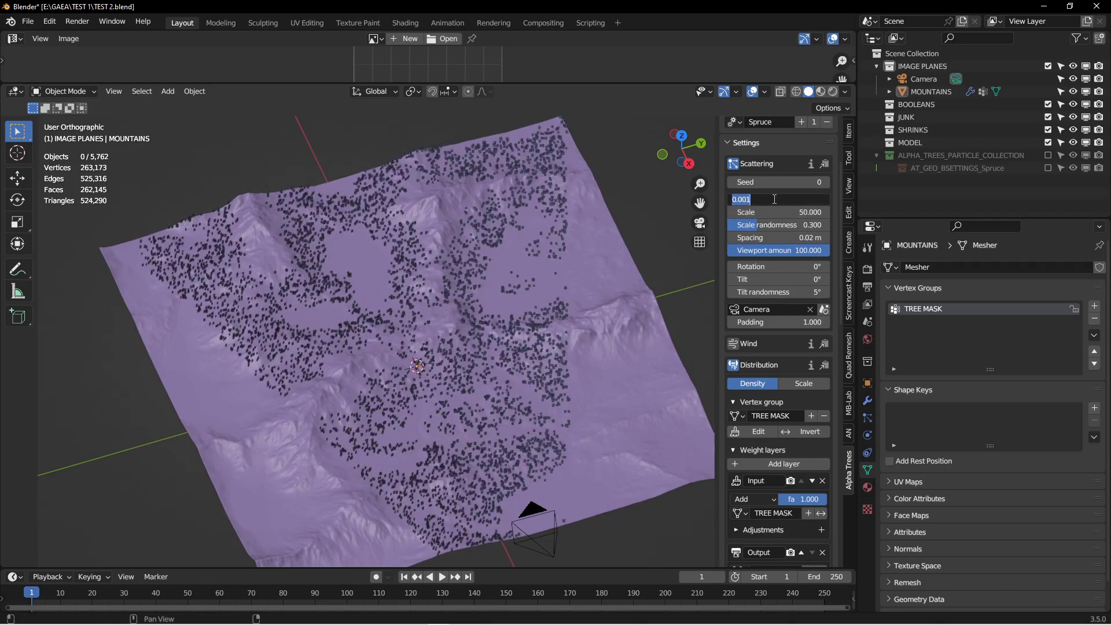
type("0.01")
key("Return")
mouse_move(599, 343)
middle_mouse_down()
mouse_move(577, 356)
mouse_move(603, 331)
middle_mouse_up()
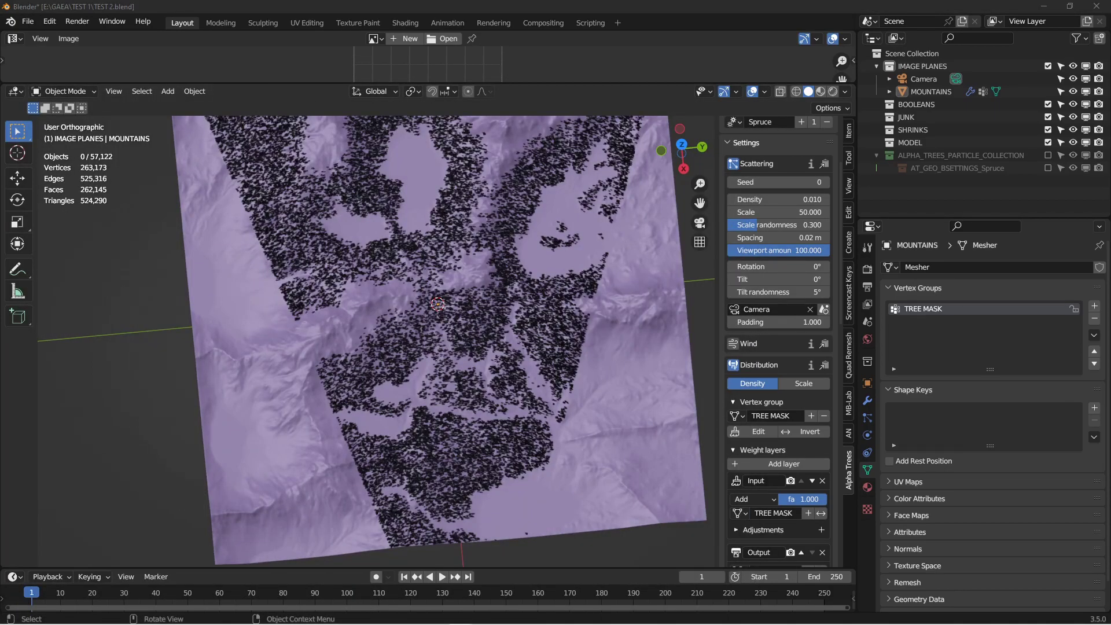
- Deselect all and view the MOUNTAINS terrain's spruce forest through the scene camera
left_click(410, 298)
middle_click_drag(410, 298, 373, 322)
key("alt+a")
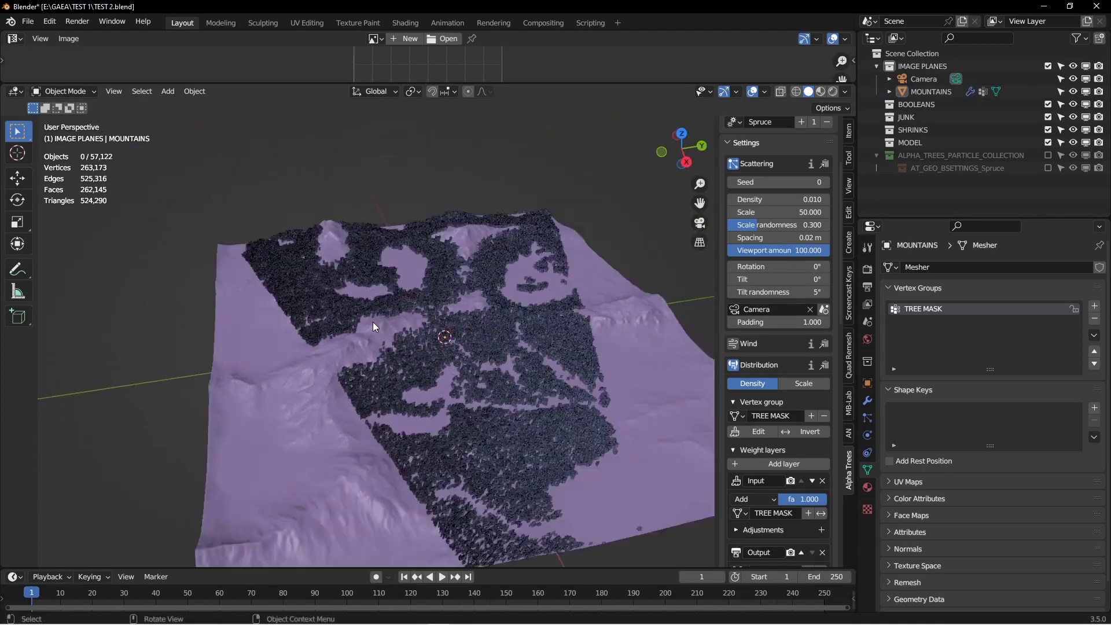
key("KP_0")
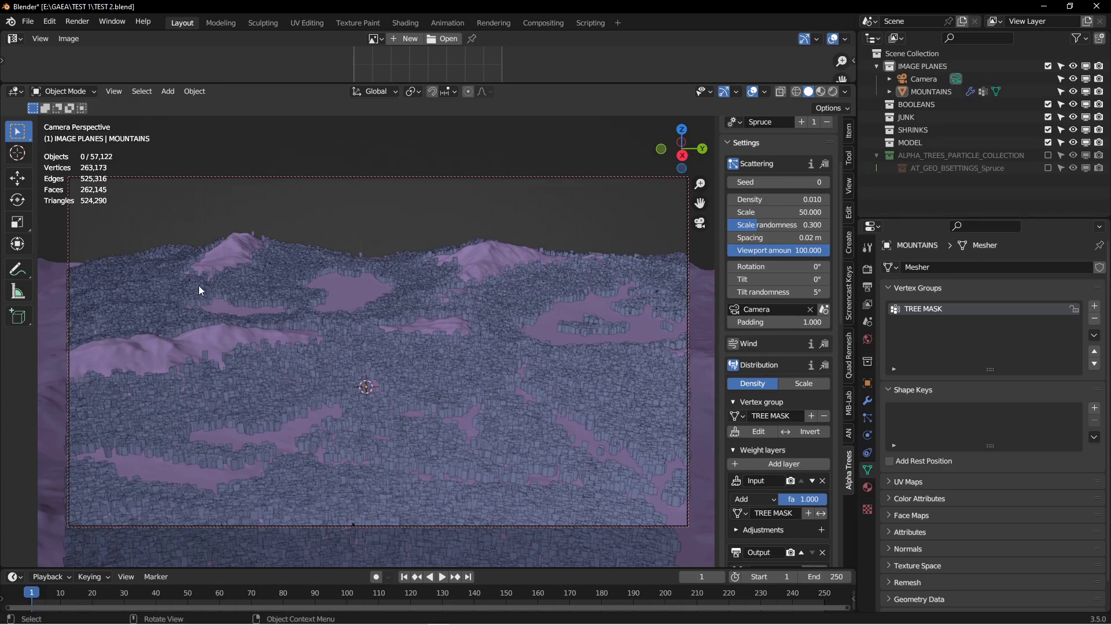